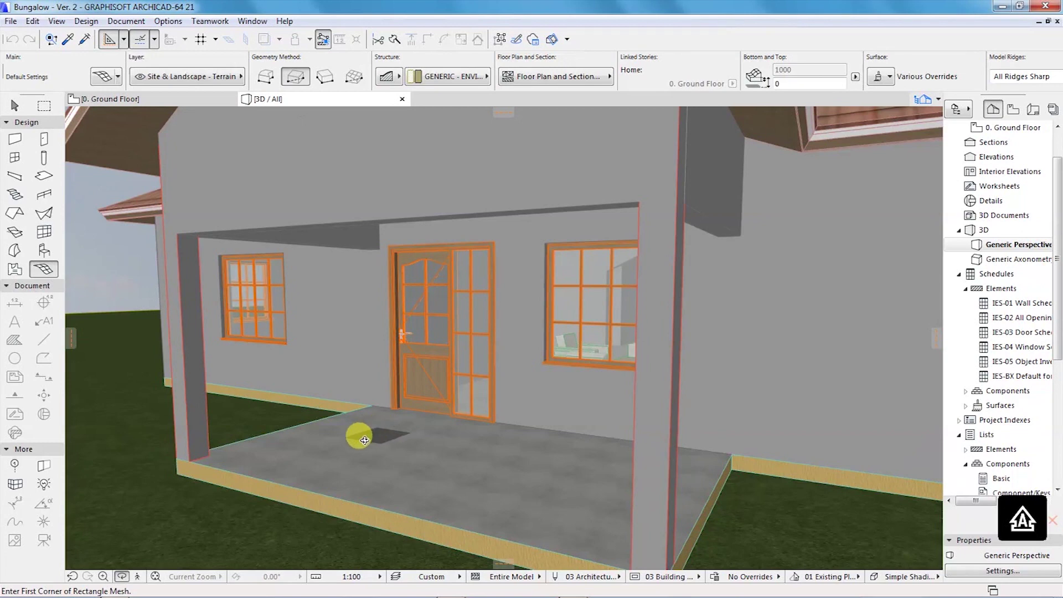
# Zoom out and orbit the 3D view so the porch gable and long side wall face you.
pyautogui.scroll(-5, 327, 450)
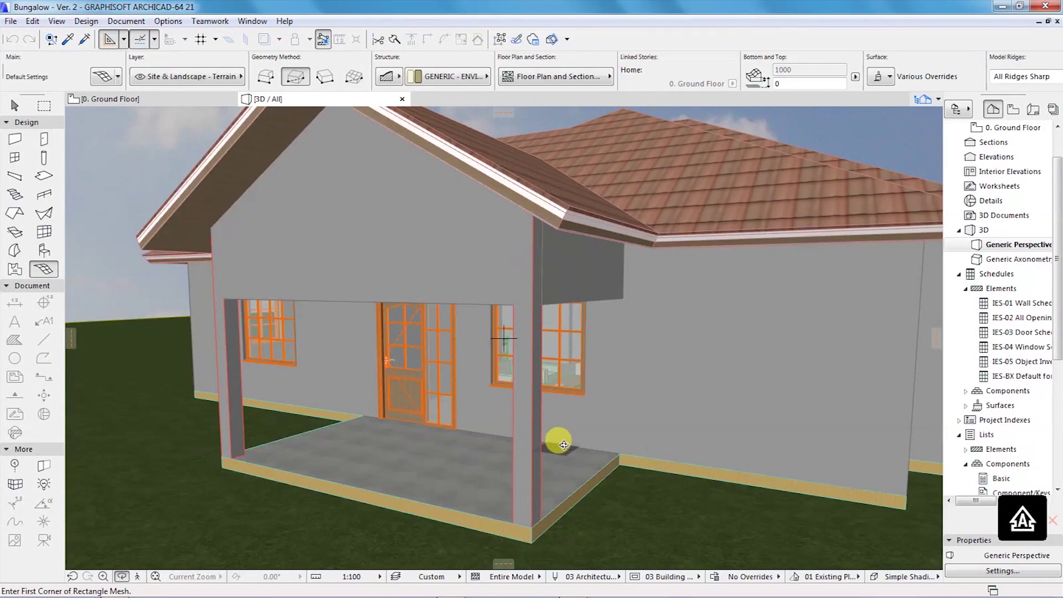
pyautogui.keyDown('shift'); pyautogui.moveTo(545, 445); pyautogui.dragTo(496, 432, button='middle'); pyautogui.keyUp('shift')
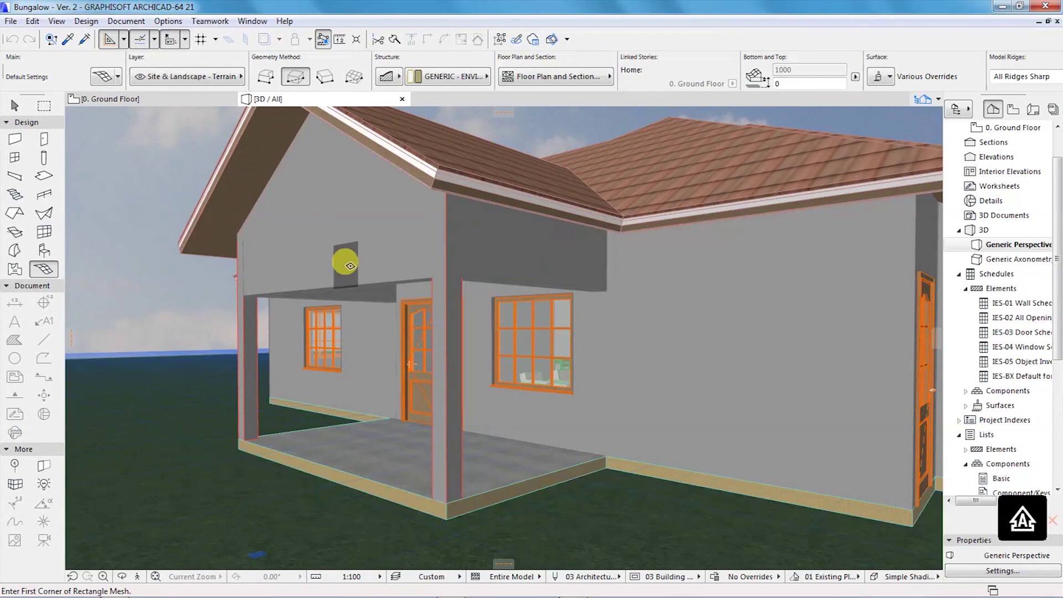
pyautogui.press('shift')
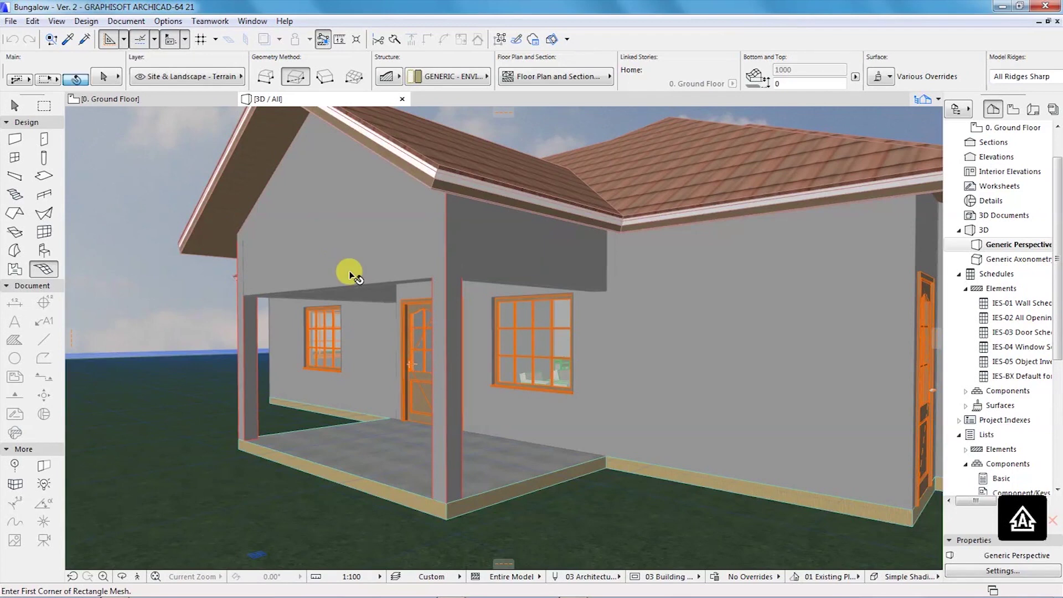
# Select the porch gable wall and bring up its Model surface options in Wall Settings.
pyautogui.click(253, 239)
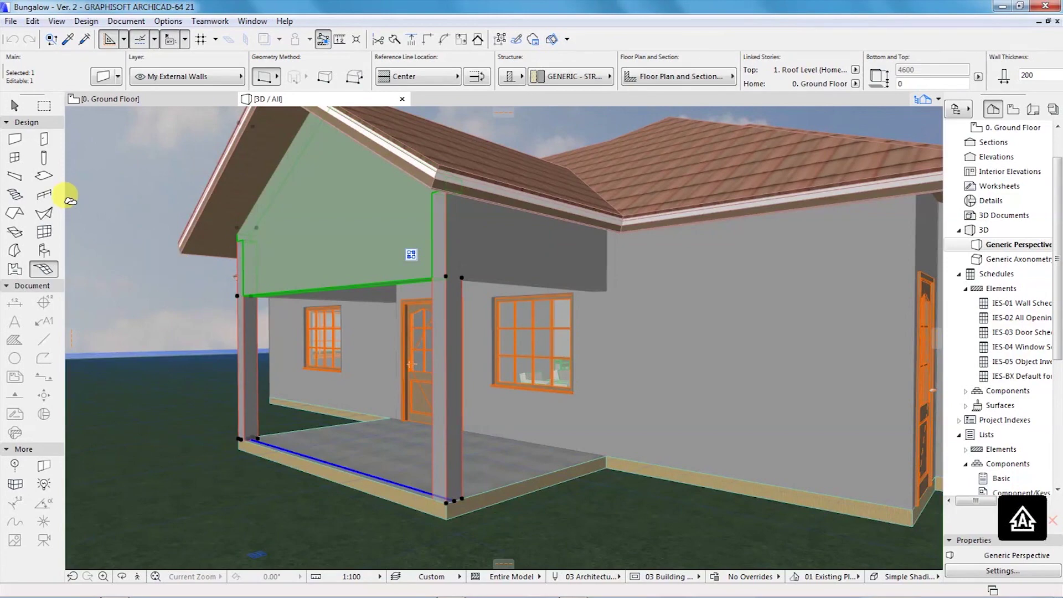
pyautogui.click(103, 76)
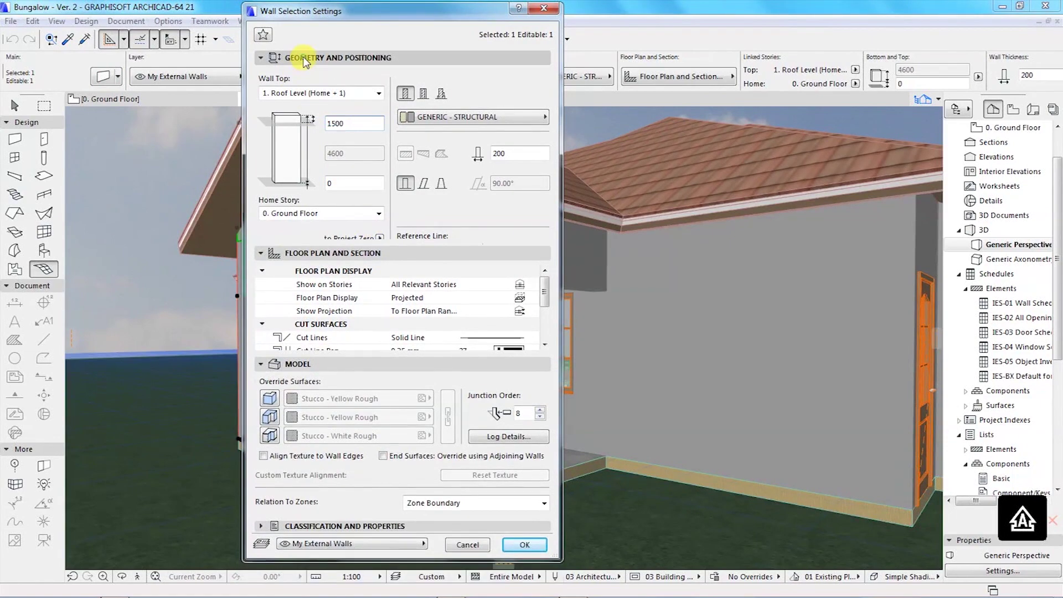
pyautogui.click(303, 57)
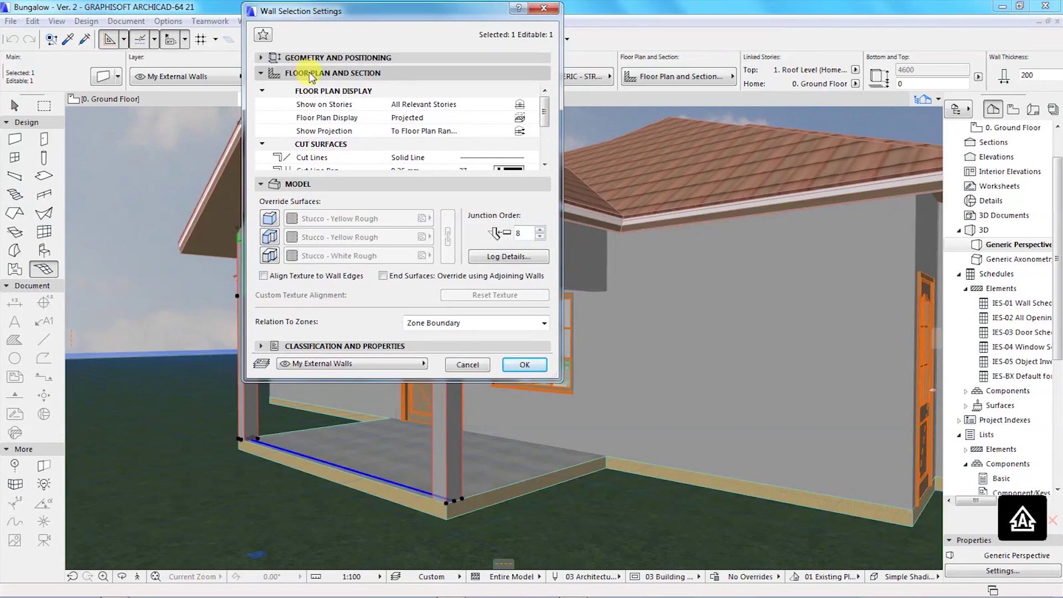
pyautogui.click(309, 73)
pyautogui.click(299, 88)
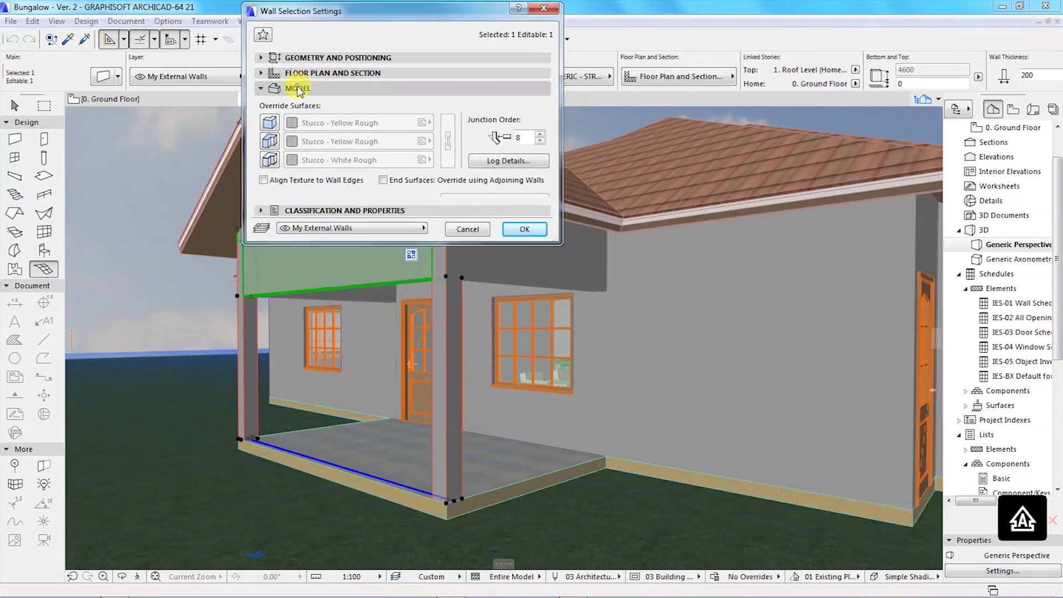
pyautogui.click(306, 104)
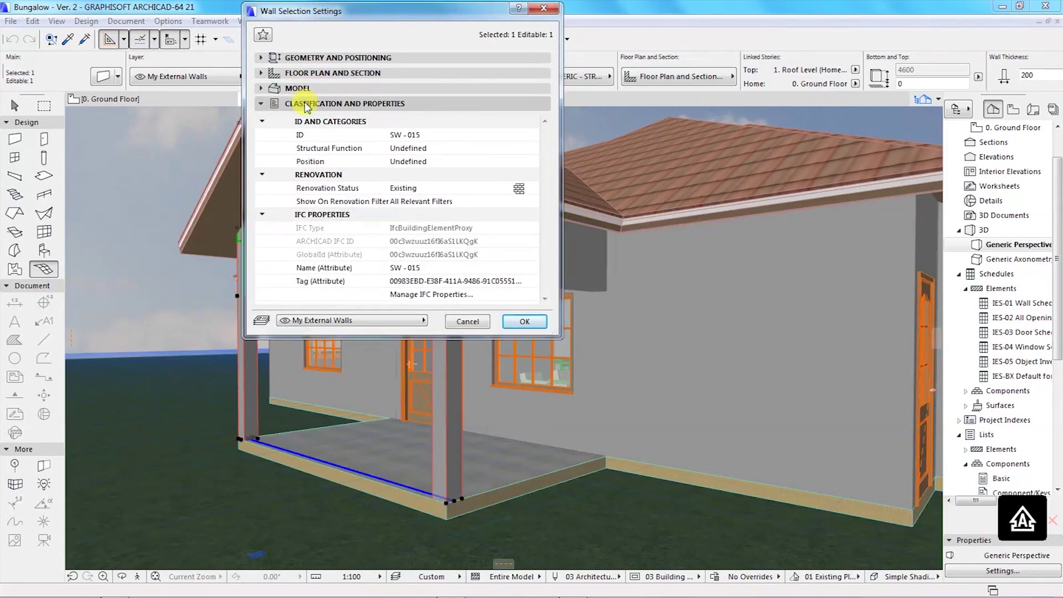
pyautogui.click(306, 104)
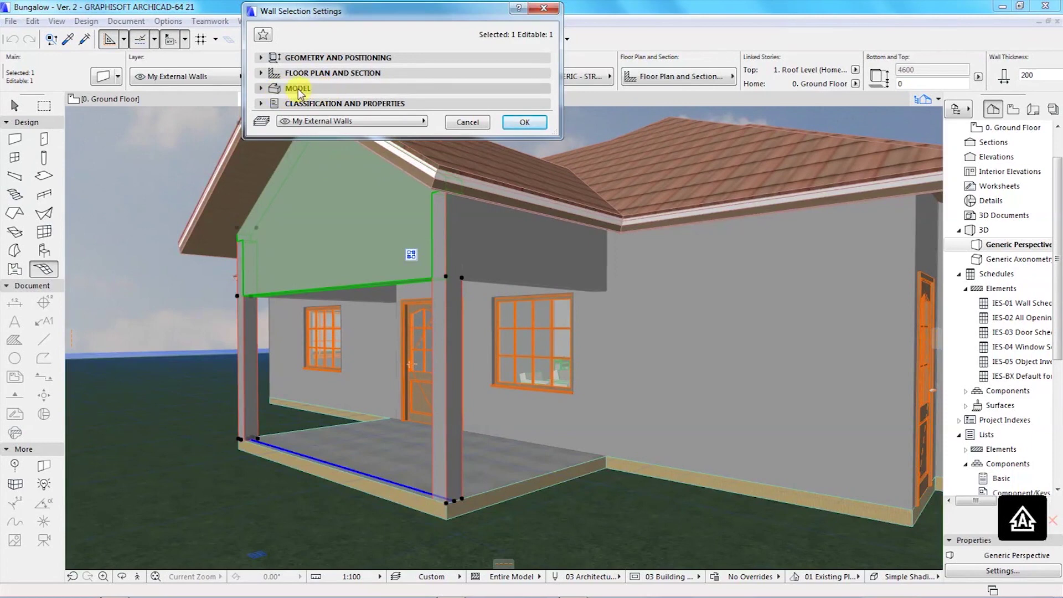
pyautogui.click(299, 90)
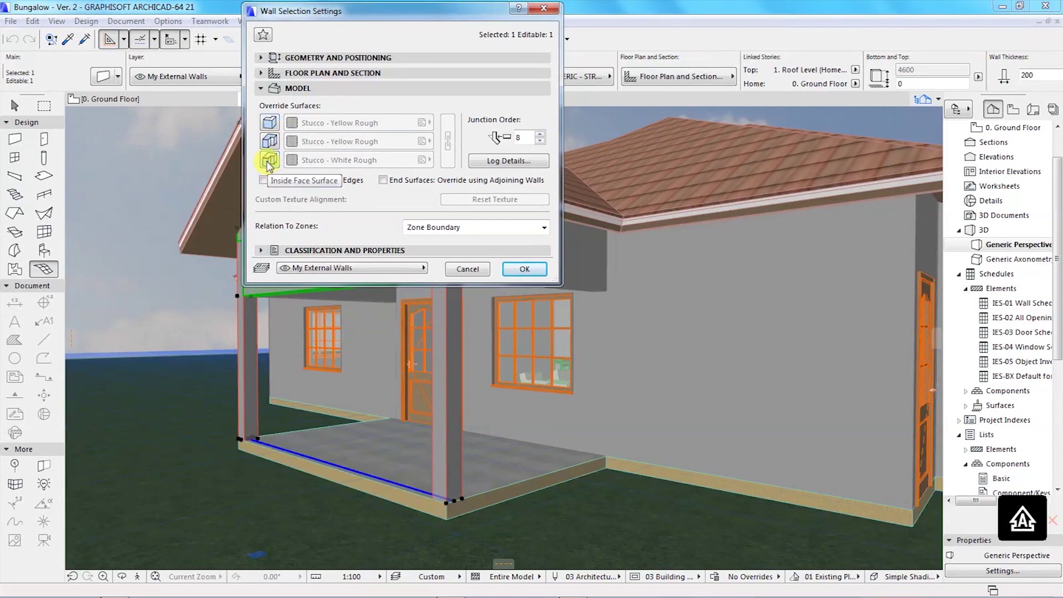
# Override outside and edge with Stucco - Yellow Rough and inside with Stucco - White Rough.
pyautogui.click(271, 124)
pyautogui.click(269, 141)
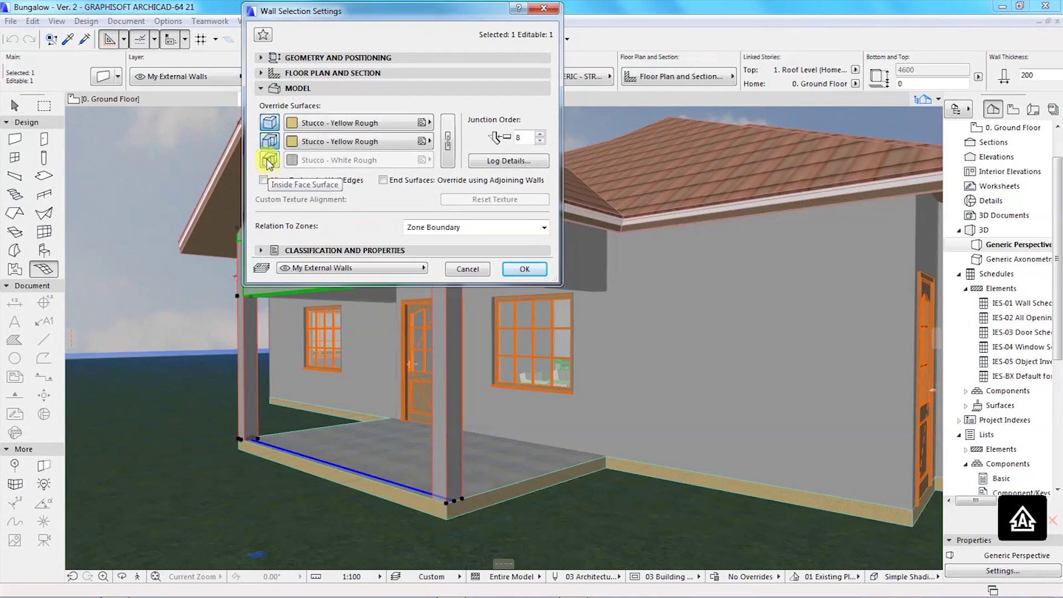
pyautogui.click(269, 160)
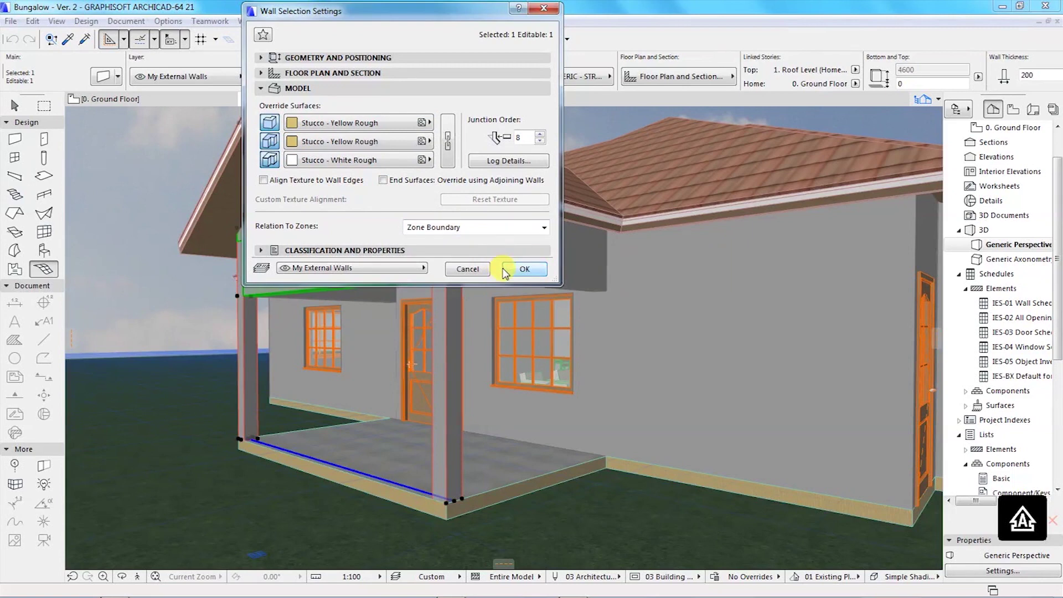
pyautogui.click(523, 270)
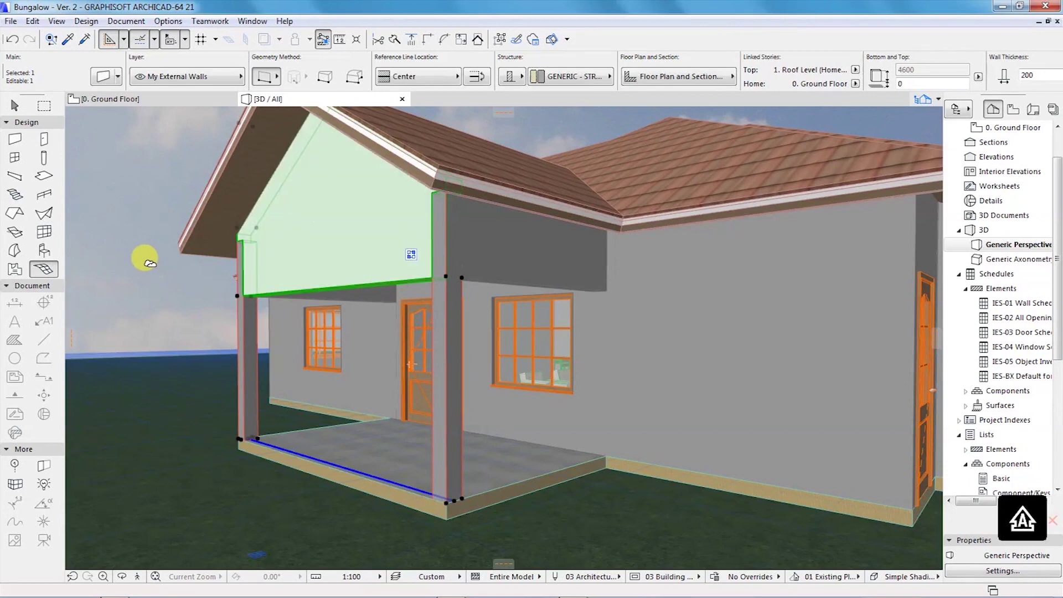
# Deselect the wall and undo its surface override so it shows plain grey.
pyautogui.press('Escape')
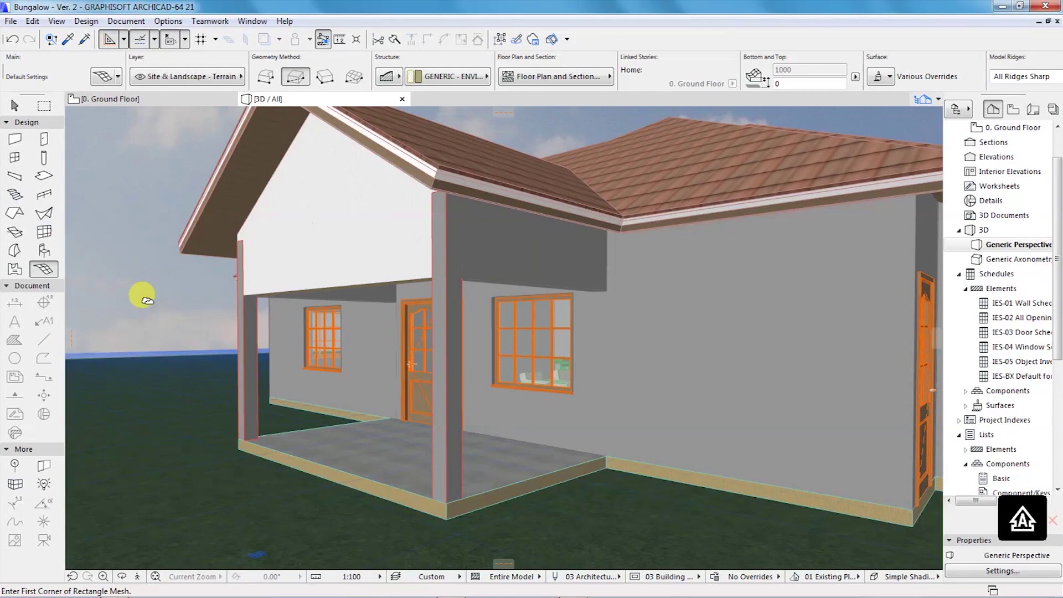
pyautogui.hotkey('ctrl', 'z')
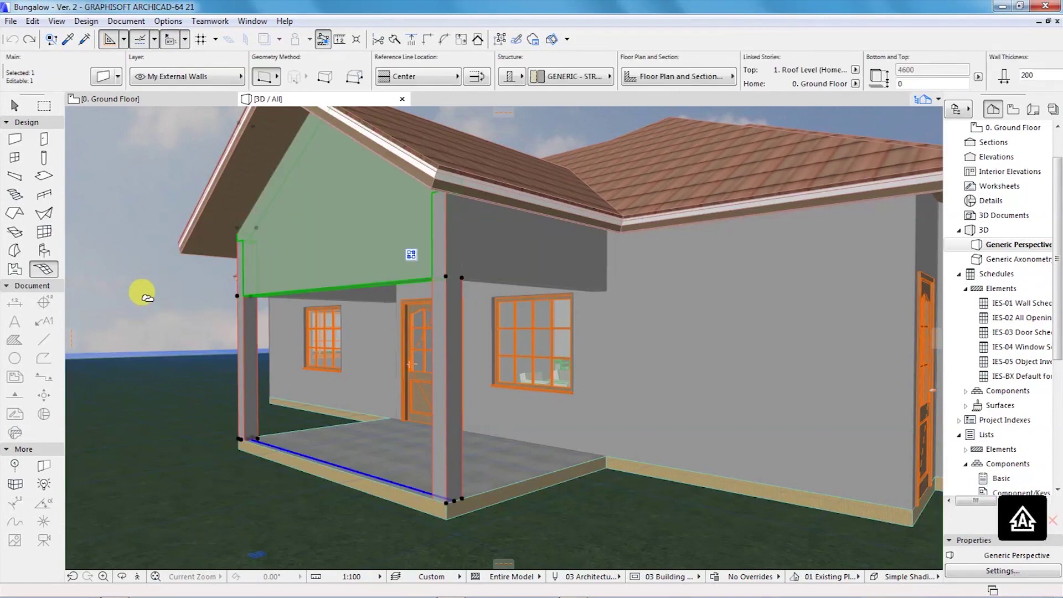
pyautogui.press('Escape')
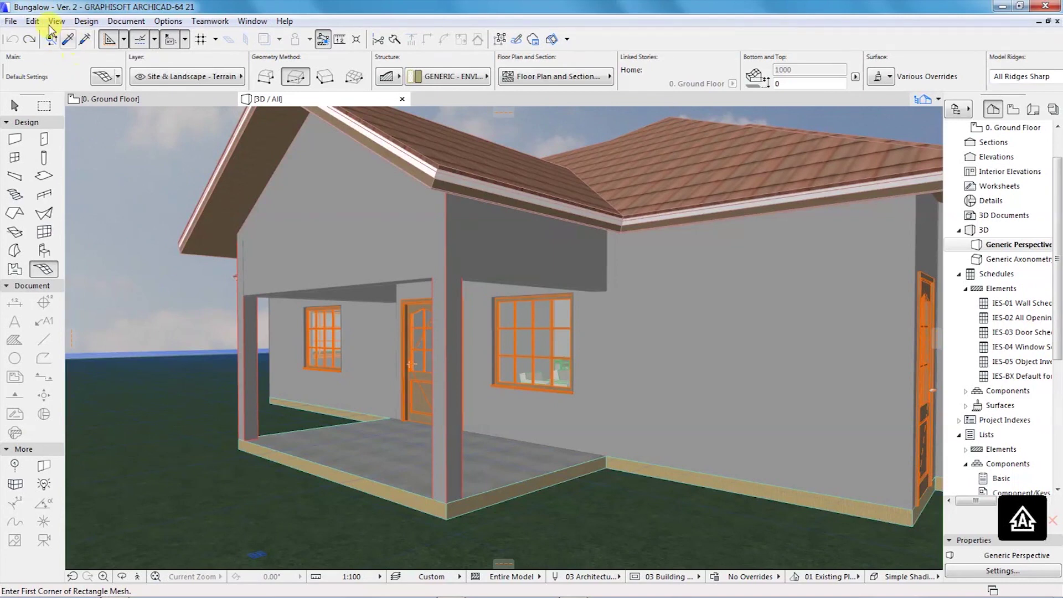
pyautogui.click(167, 22)
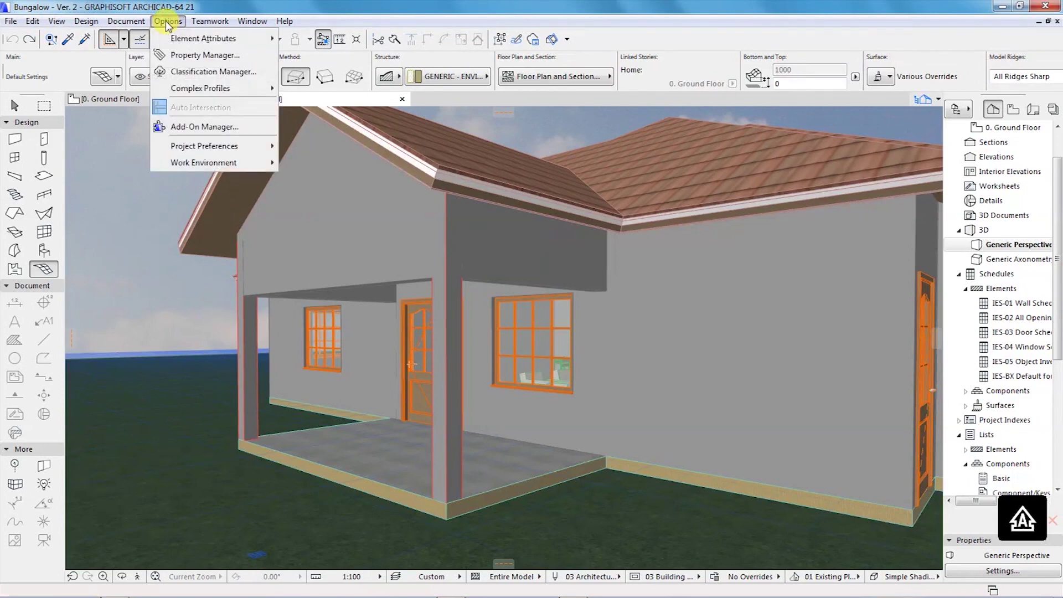
# Open Surface Settings from Options > Element Attributes, showing the Grass - Green surface.
pyautogui.moveTo(173, 43)
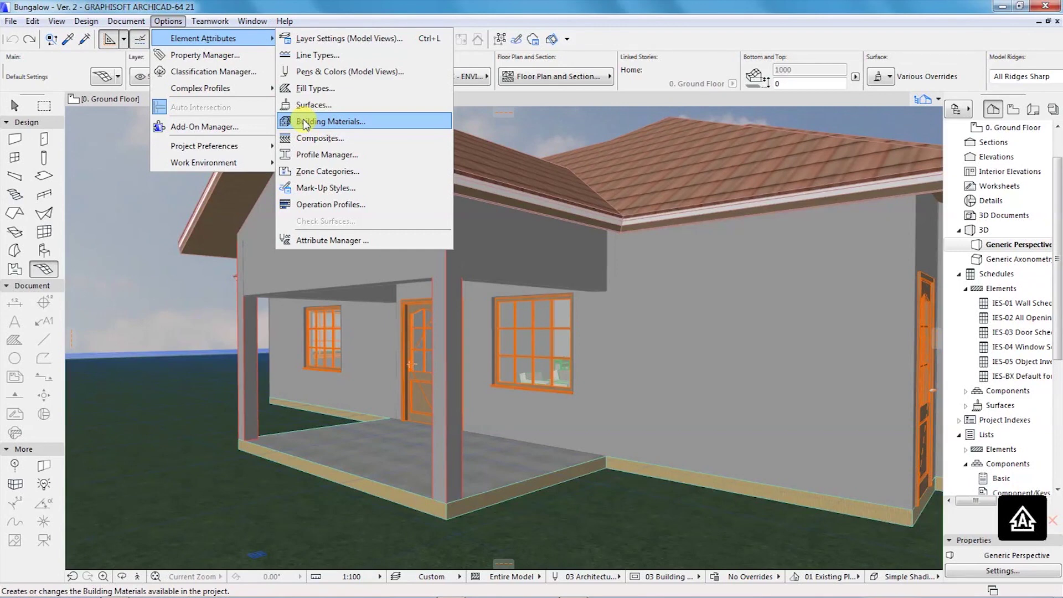
pyautogui.click(304, 106)
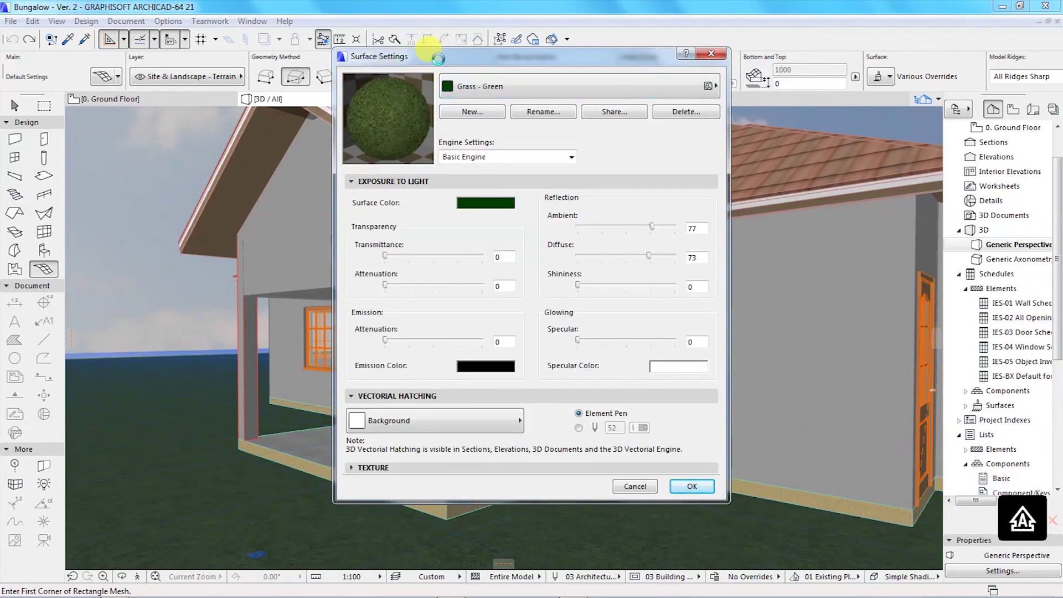
# Inspect the Exposure to Light, Vectorial Hatching and Texture panels, then close Surface Settings unchanged.
pyautogui.moveTo(438, 58); pyautogui.dragTo(341, 82)
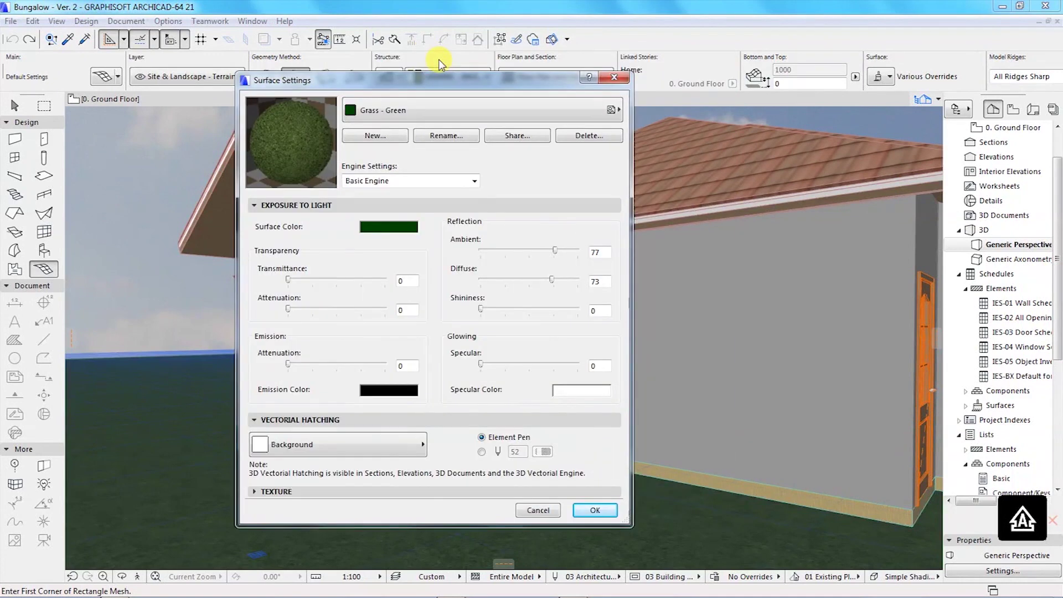
pyautogui.click(304, 206)
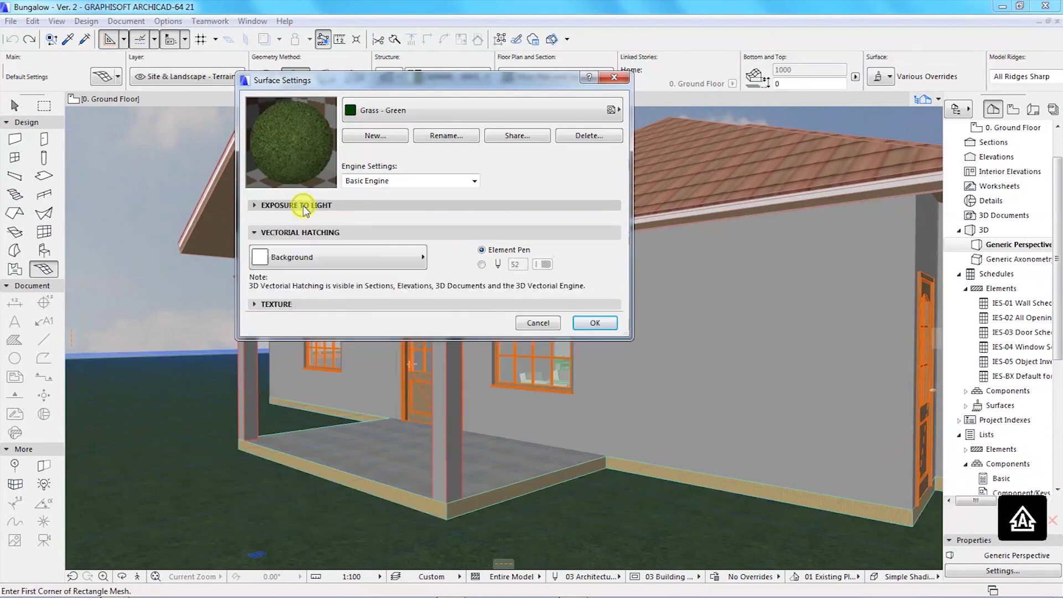
pyautogui.click(304, 206)
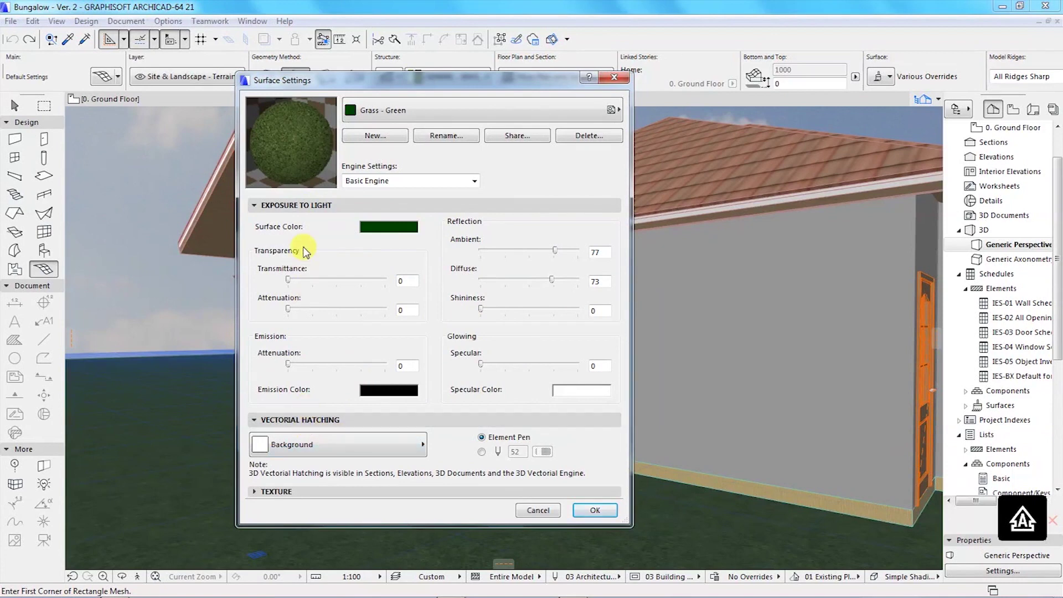
pyautogui.click(304, 205)
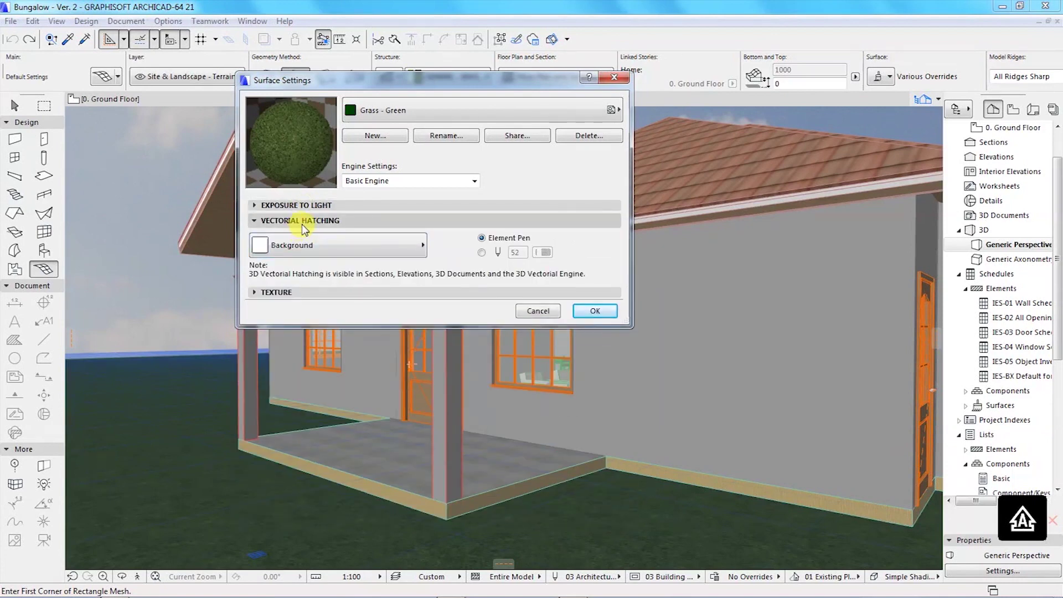
pyautogui.click(285, 291)
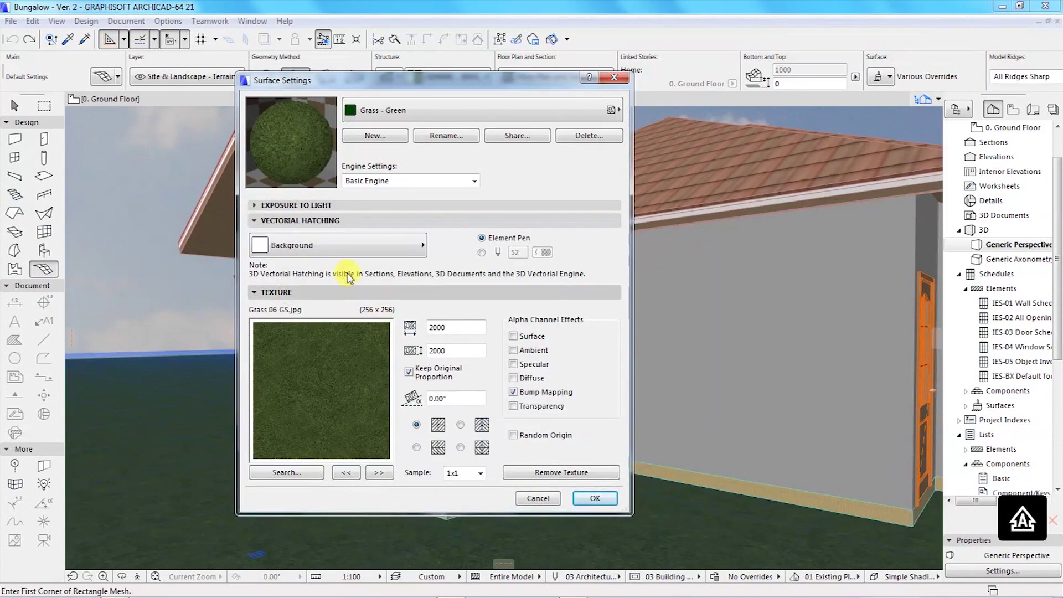
pyautogui.click(311, 221)
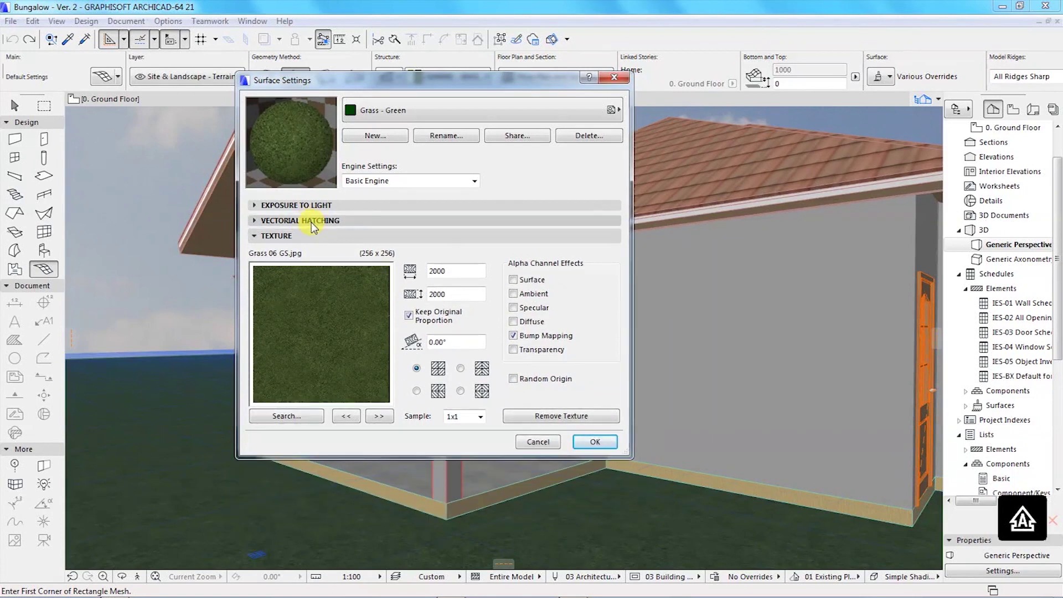
pyautogui.click(280, 236)
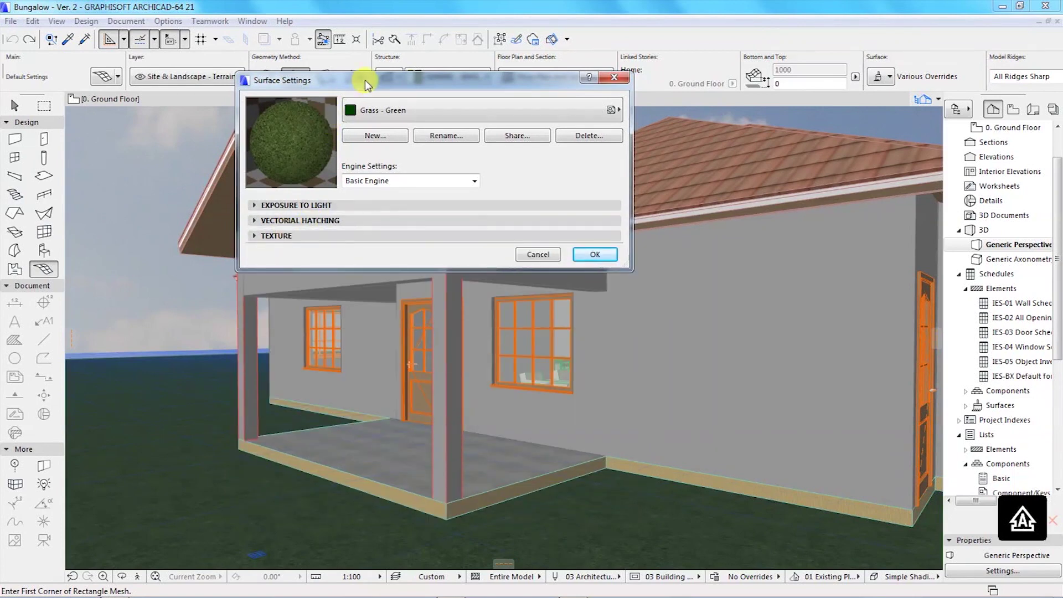
pyautogui.moveTo(364, 80); pyautogui.dragTo(295, 215)
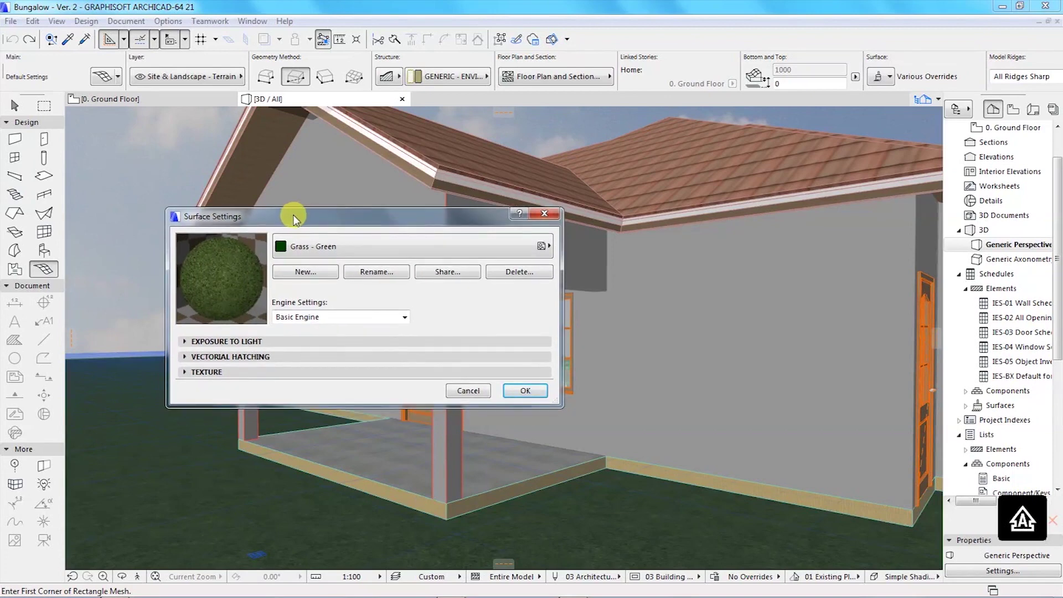
pyautogui.click(525, 391)
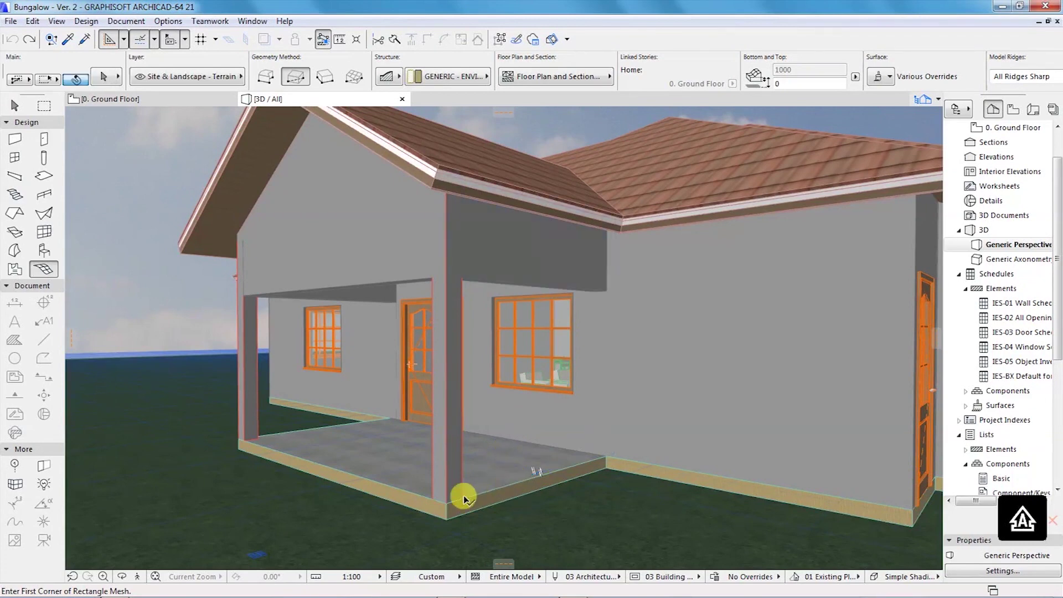
pyautogui.keyDown('shift'); pyautogui.click(435, 501); pyautogui.keyUp('shift')
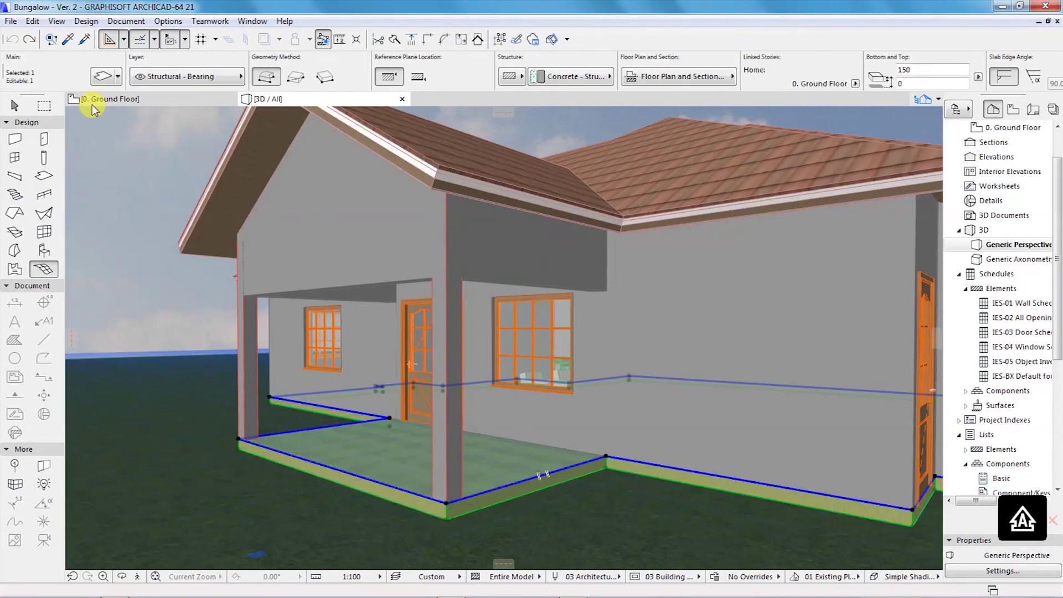
# Change the porch slab's top surface override from Tiles - Tan 30x30 copy to Concrete - 02.
pyautogui.click(102, 76)
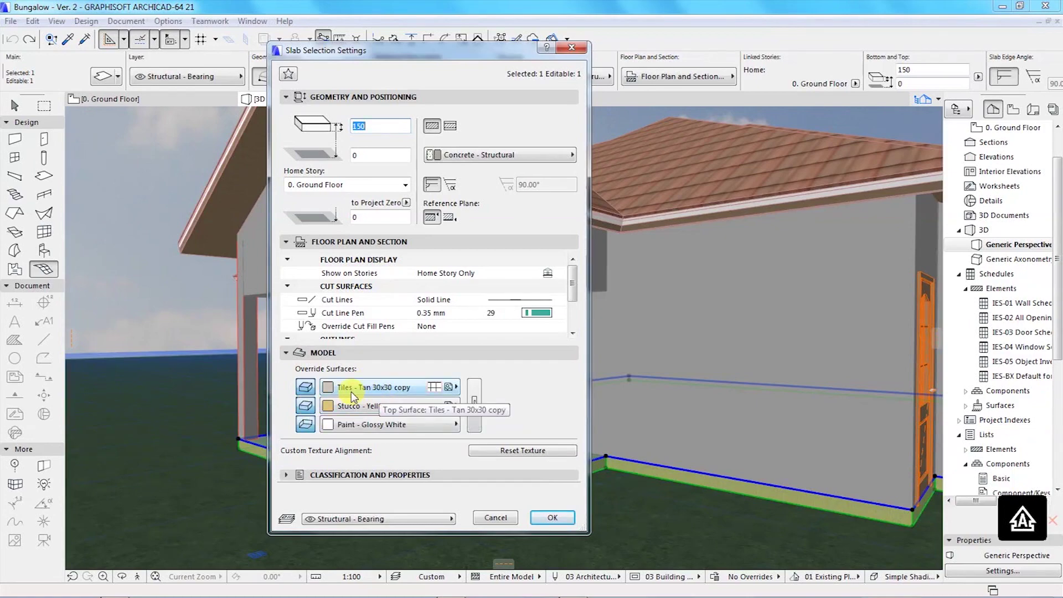
pyautogui.click(370, 391)
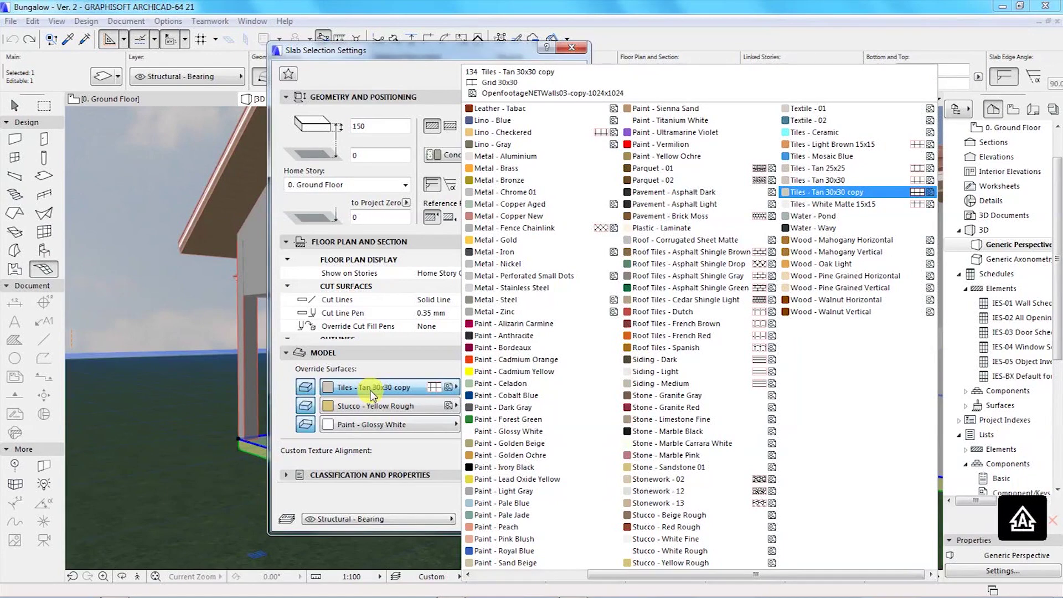
pyautogui.click(547, 303)
pyautogui.click(530, 325)
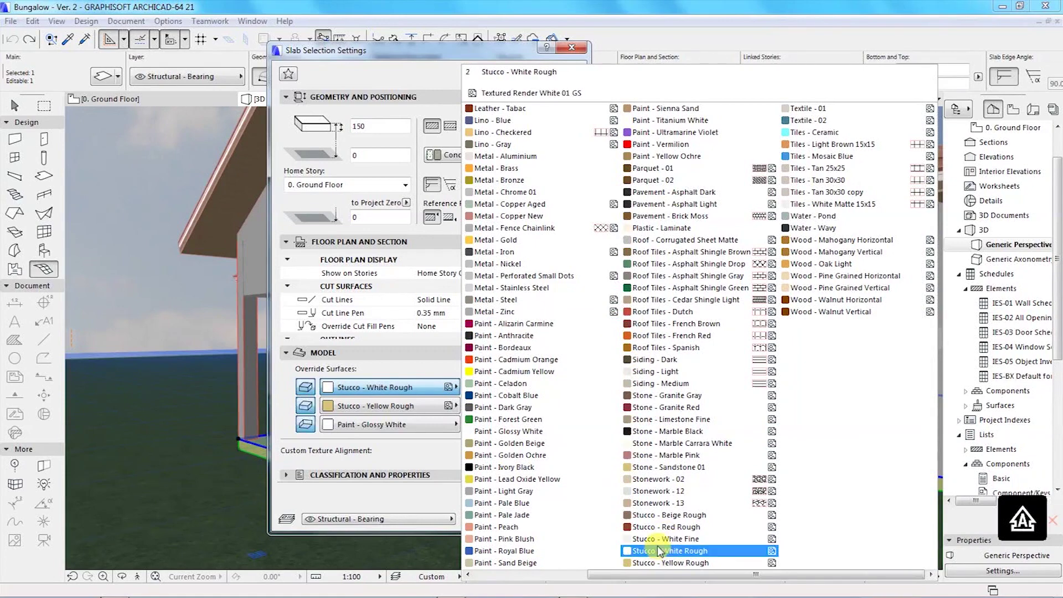
pyautogui.click(612, 517)
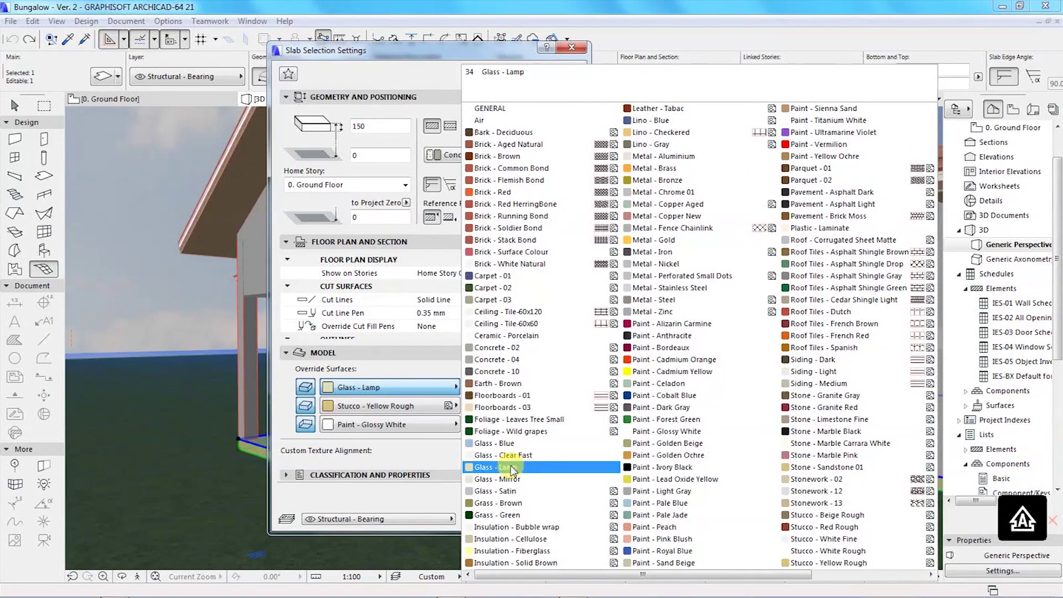
pyautogui.click(500, 350)
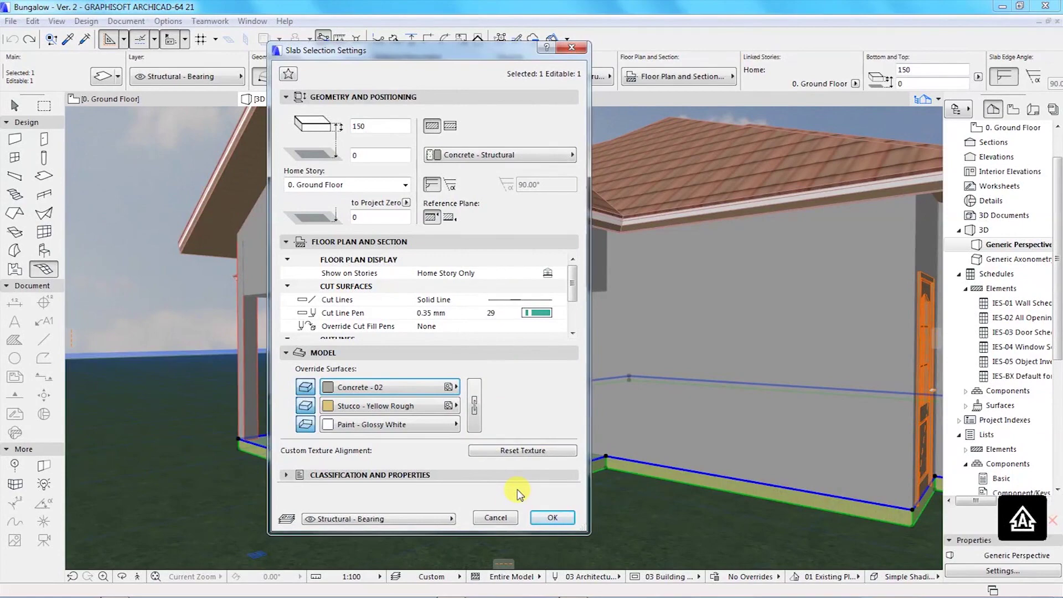
pyautogui.click(548, 518)
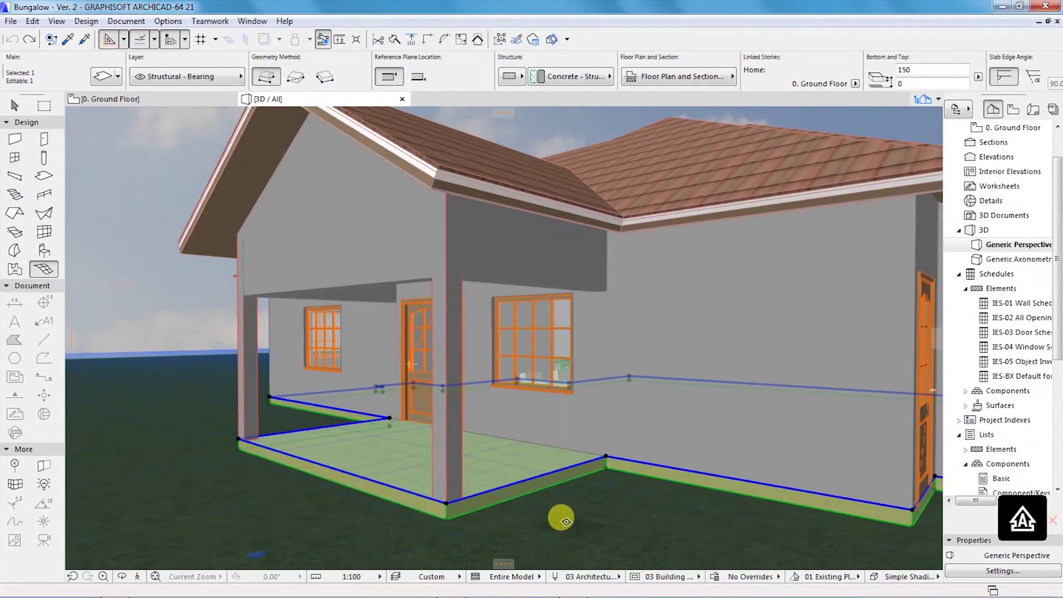
pyautogui.press('Escape')
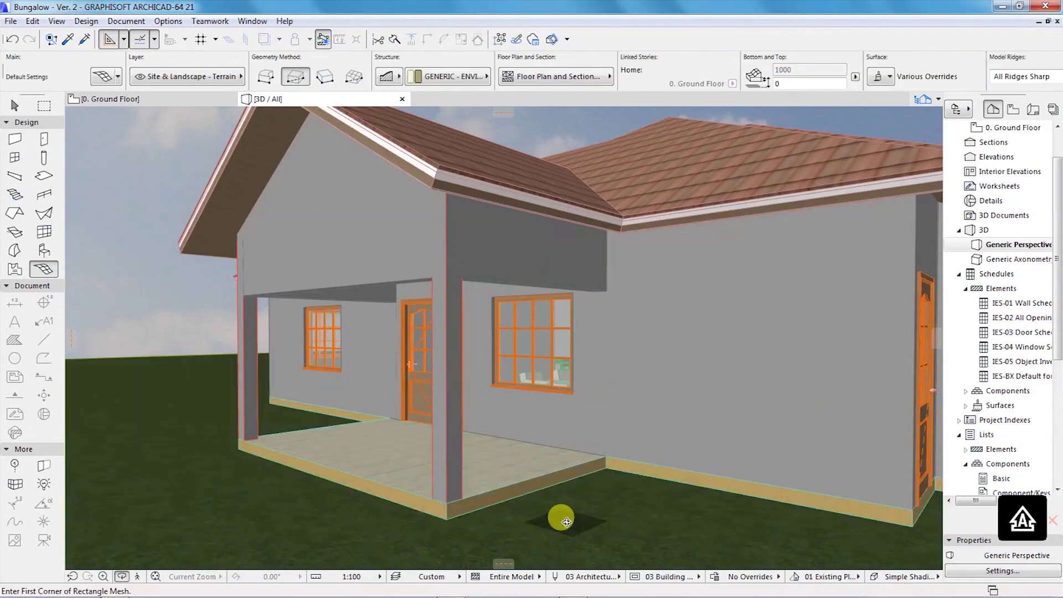
pyautogui.keyDown('shift'); pyautogui.moveTo(422, 474); pyautogui.dragTo(454, 486, button='middle'); pyautogui.keyUp('shift')
pyautogui.scroll(10, 454, 486)
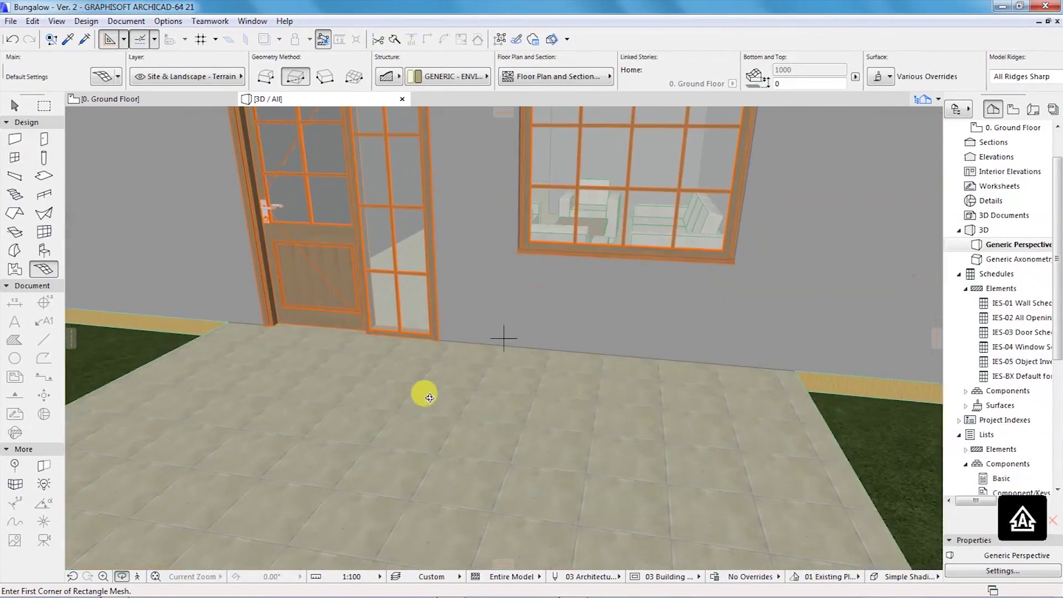
pyautogui.scroll(-4, 463, 432)
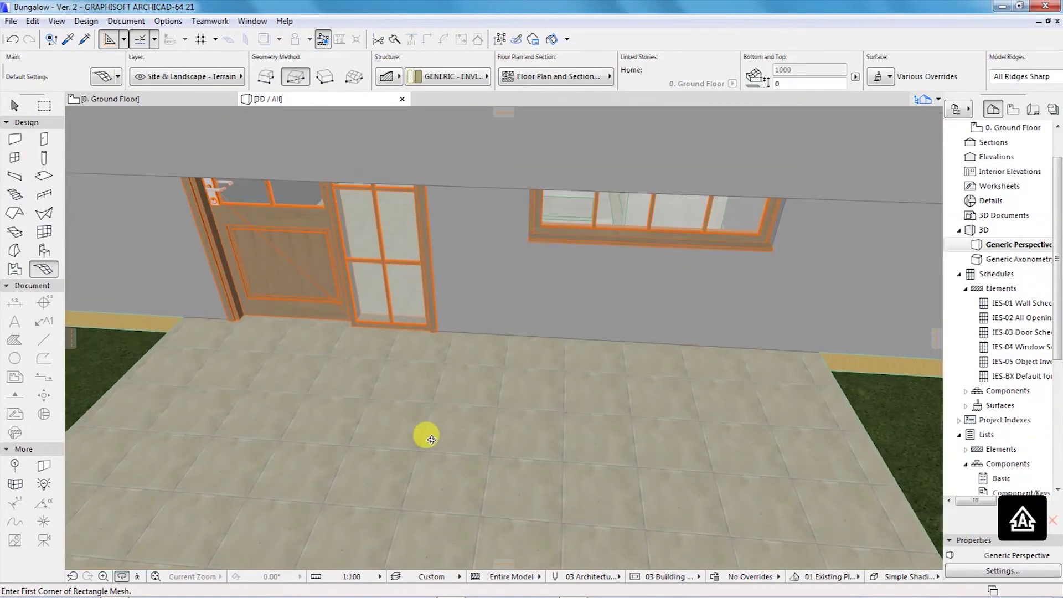
pyautogui.scroll(-10, 431, 438)
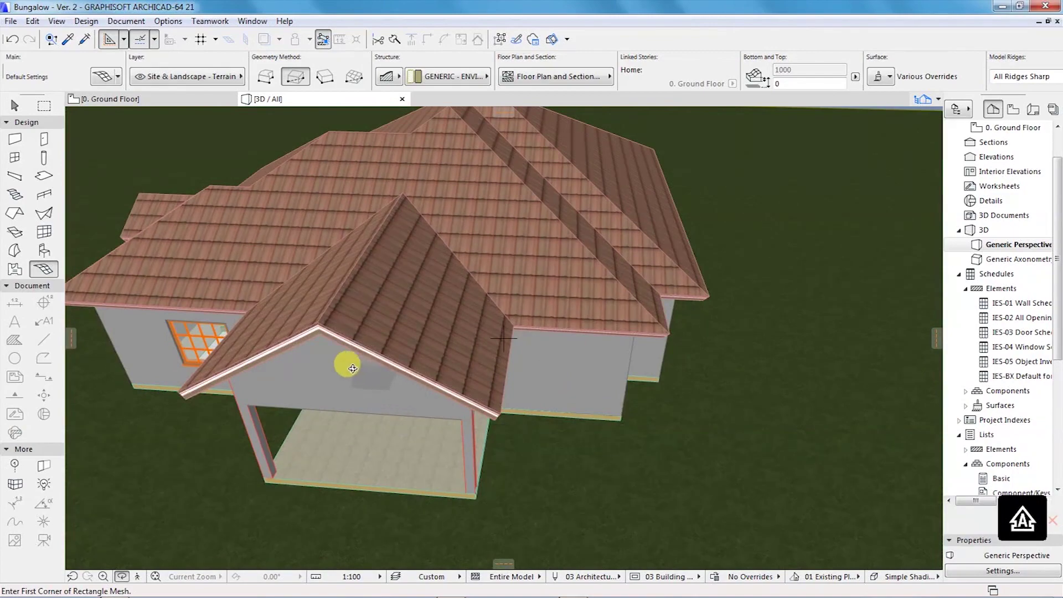
pyautogui.moveTo(638, 417)
pyautogui.keyDown('shift'); pyautogui.mouseDown(button='middle')
pyautogui.moveTo(511, 384)
pyautogui.moveTo(441, 346)
pyautogui.mouseUp(button='middle'); pyautogui.keyUp('shift')
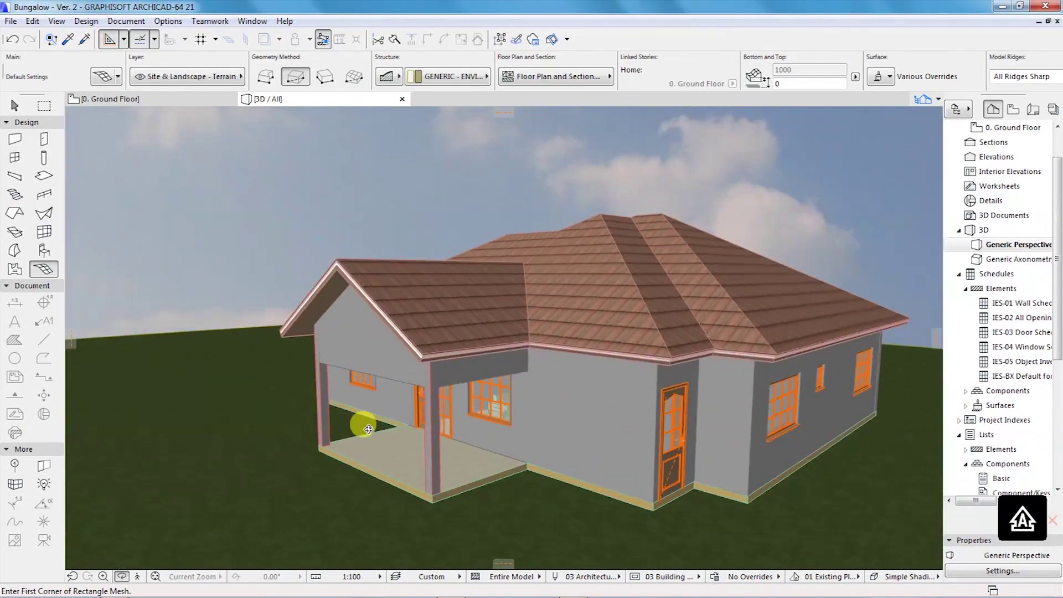
pyautogui.moveTo(430, 426)
pyautogui.keyDown('shift'); pyautogui.mouseDown(button='middle')
pyautogui.moveTo(529, 290)
pyautogui.moveTo(387, 395)
pyautogui.moveTo(504, 336)
pyautogui.mouseUp(button='middle'); pyautogui.keyUp('shift')
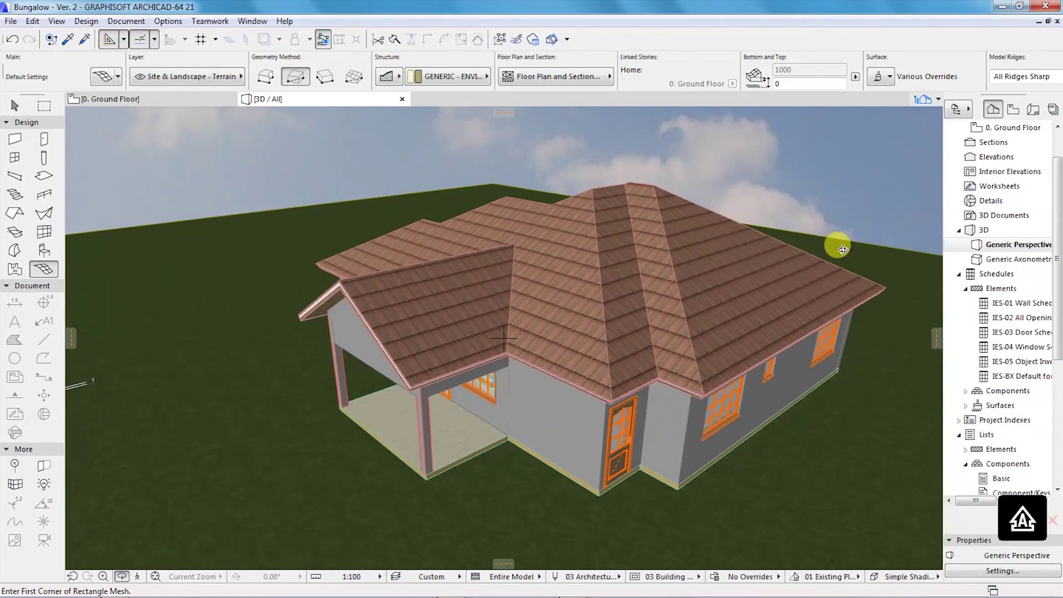
pyautogui.scroll(3, 841, 250)
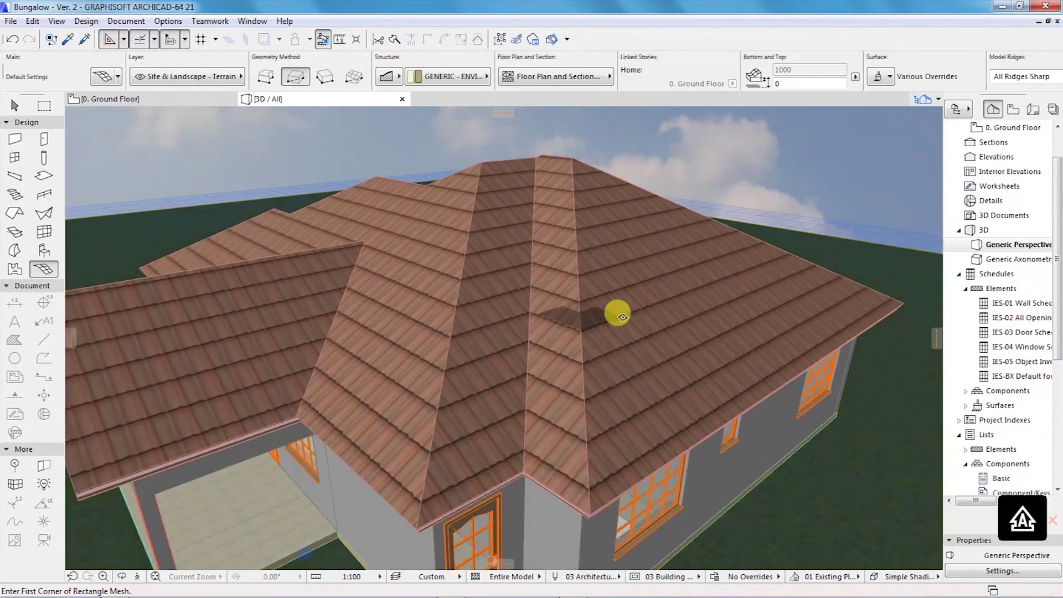
pyautogui.scroll(-3, 619, 317)
pyautogui.press('shift')
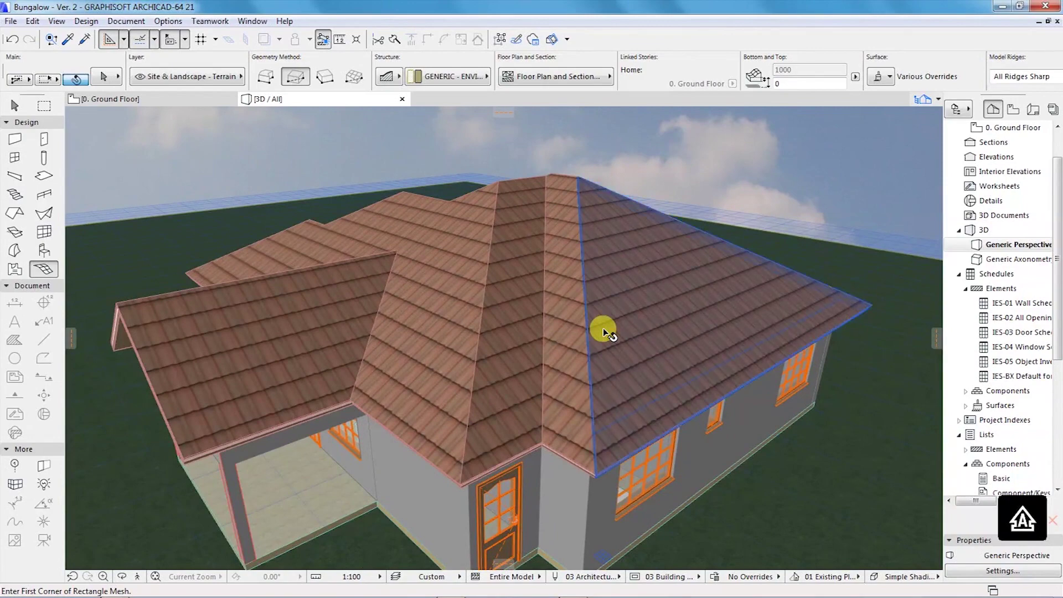
pyautogui.keyDown('shift'); pyautogui.click(581, 331); pyautogui.keyUp('shift')
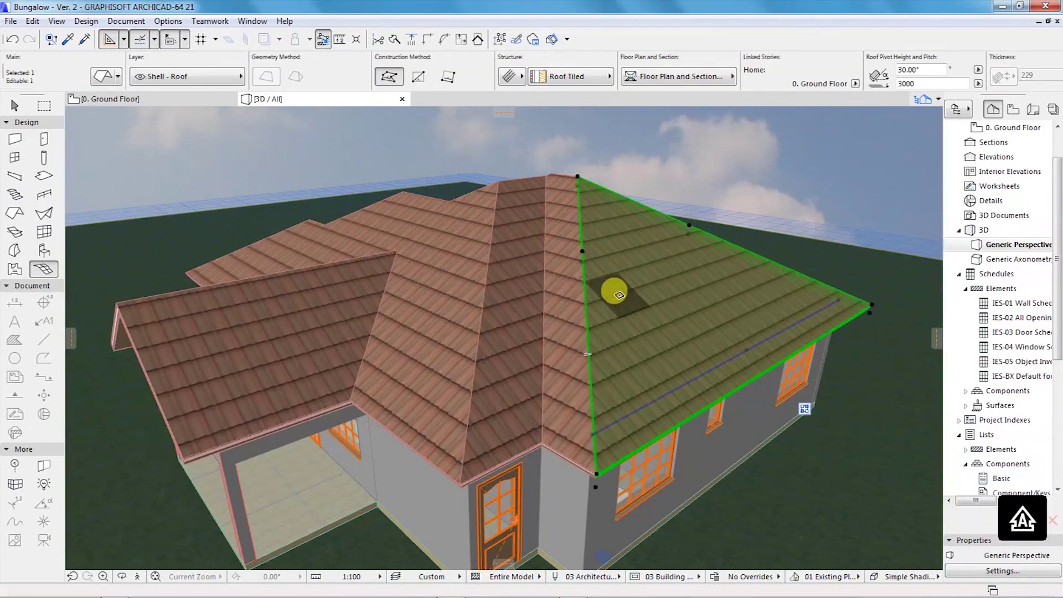
# Select all 13 roof planes, group them, and move them to the Hidden layer.
pyautogui.rightClick(615, 289)
pyautogui.click(661, 293)
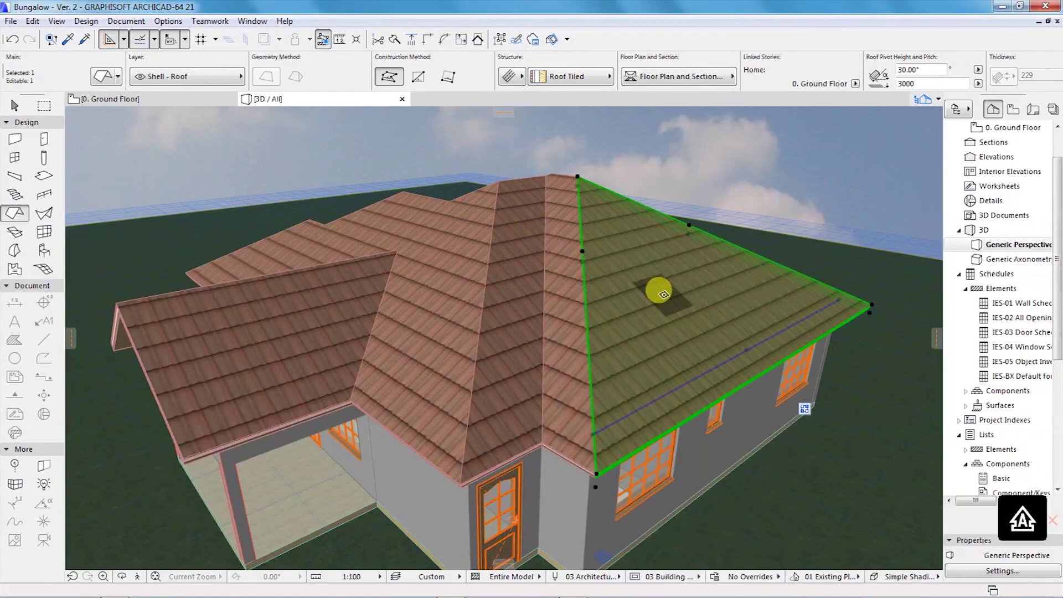
pyautogui.hotkey('ctrl', 'a')
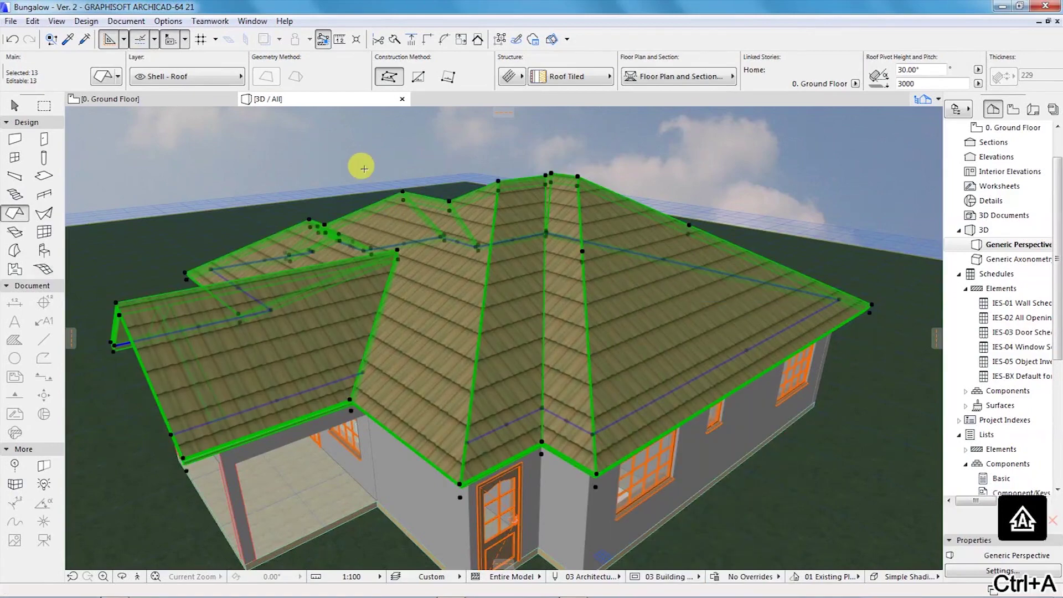
pyautogui.hotkey('ctrl', 'g')
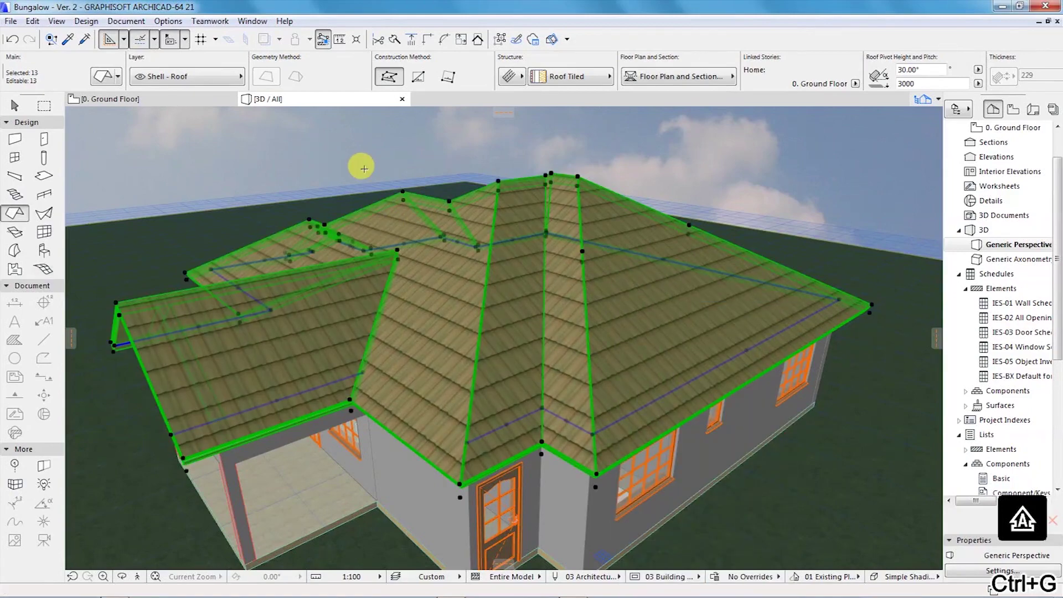
pyautogui.click(239, 77)
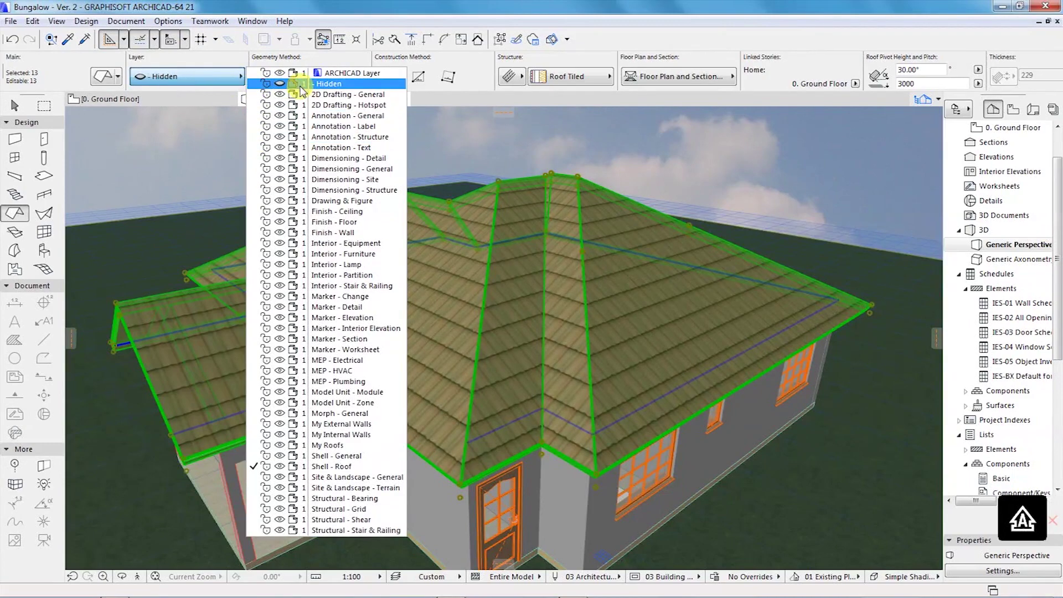
pyautogui.click(323, 84)
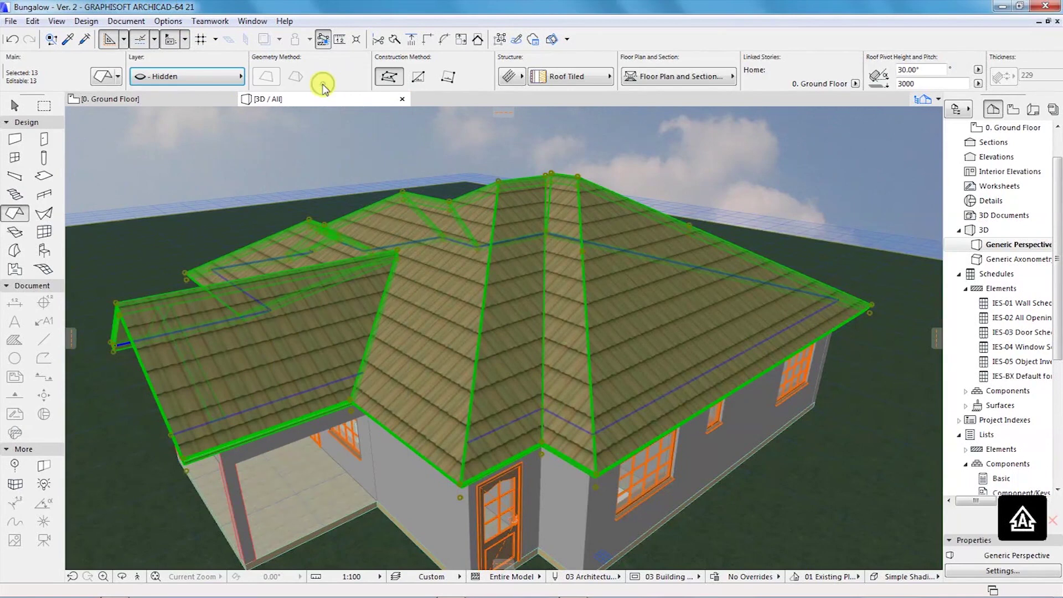
pyautogui.click(586, 136)
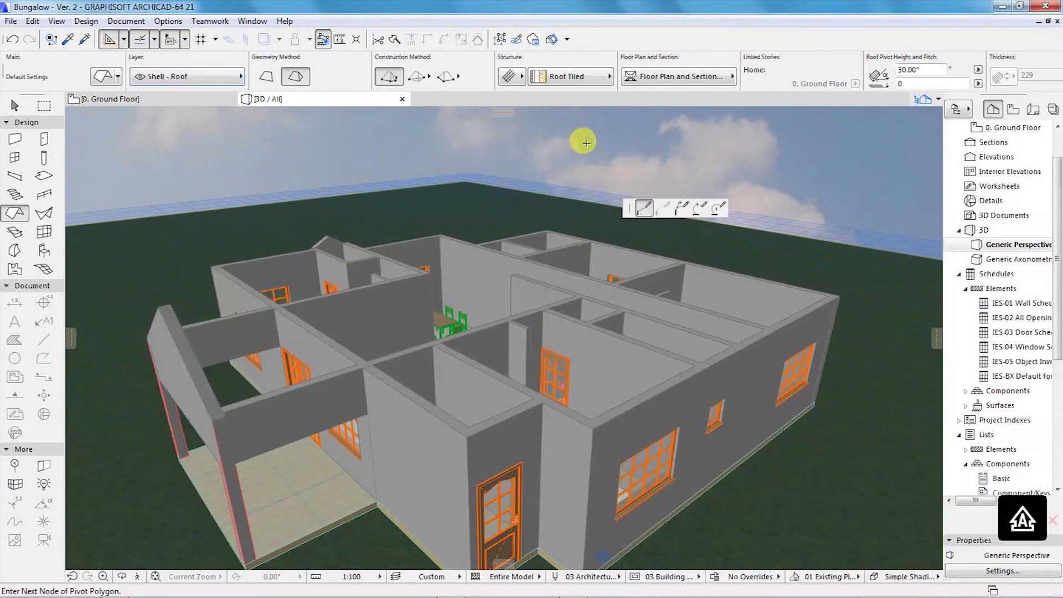
pyautogui.press('Escape')
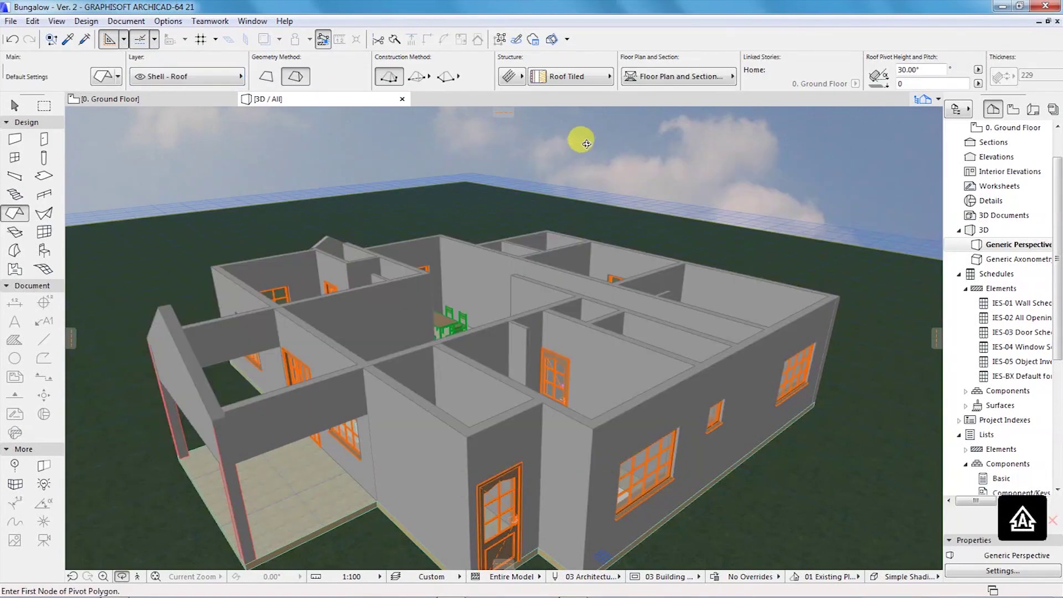
pyautogui.keyDown('shift'); pyautogui.moveTo(477, 213); pyautogui.dragTo(623, 386, button='middle'); pyautogui.keyUp('shift')
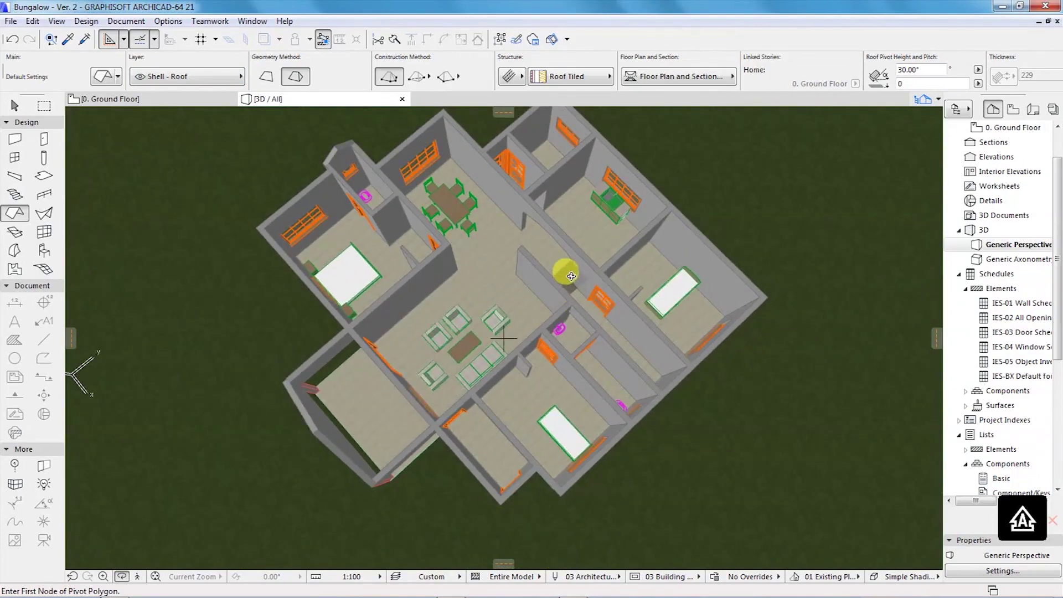
pyautogui.keyDown('shift'); pyautogui.moveTo(516, 408); pyautogui.dragTo(518, 332, button='middle'); pyautogui.keyUp('shift')
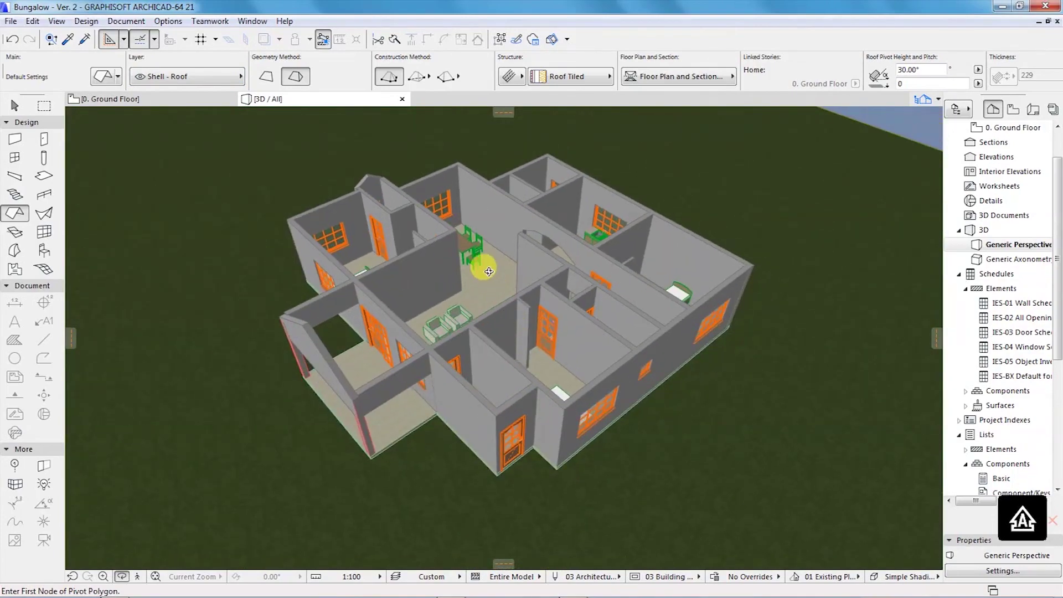
pyautogui.scroll(5, 465, 238)
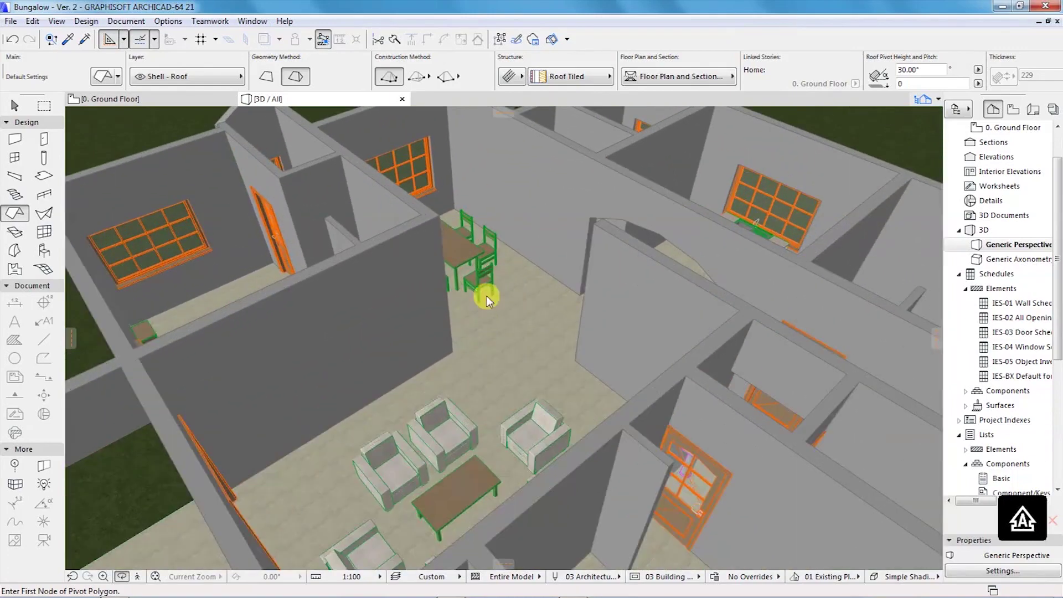
pyautogui.scroll(2, 490, 305)
pyautogui.scroll(2, 520, 332)
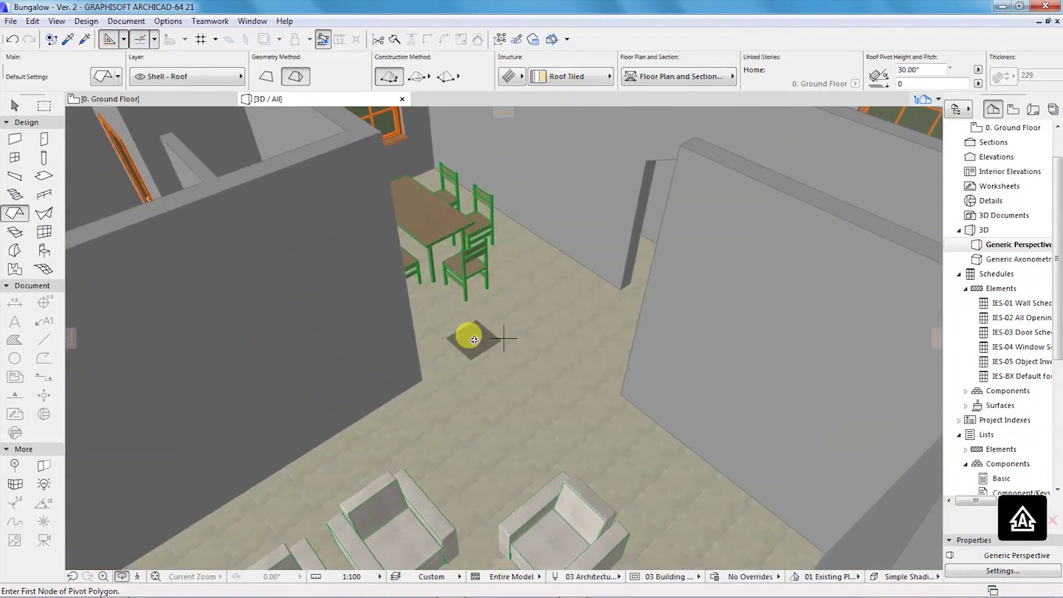
pyautogui.scroll(2, 512, 310)
pyautogui.scroll(-2, 514, 318)
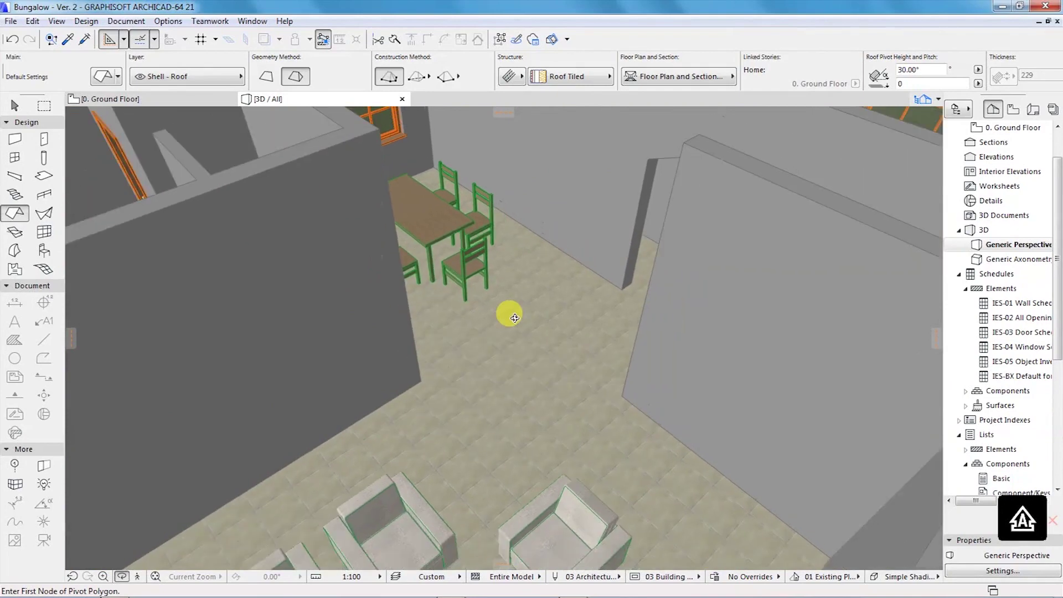
pyautogui.scroll(-2, 515, 317)
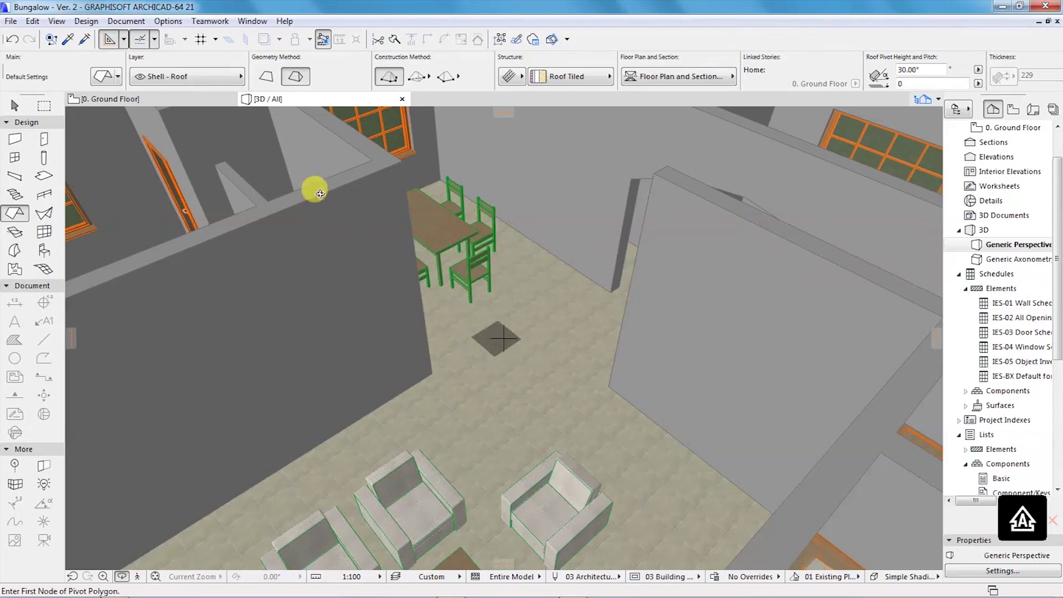
pyautogui.click(167, 21)
# Open Surface Settings and pick Concrete - 02 from the surface list.
pyautogui.moveTo(182, 43)
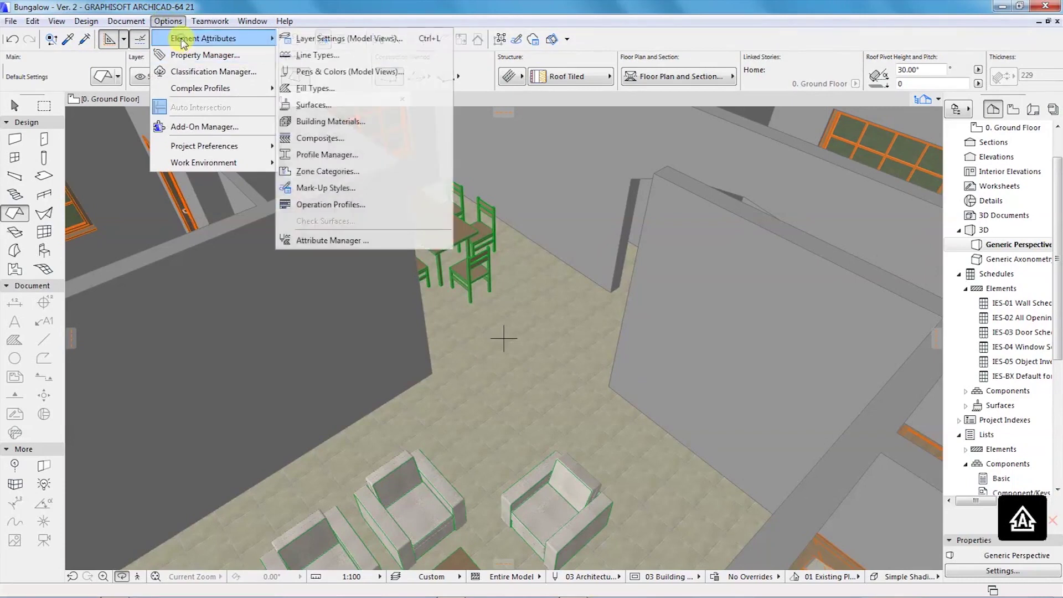
pyautogui.click(319, 106)
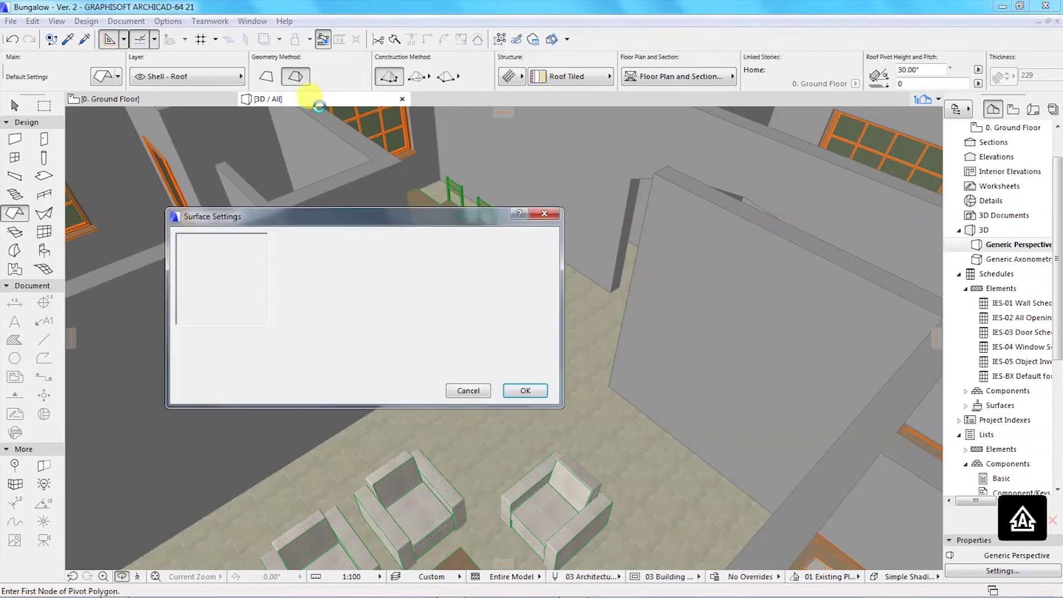
pyautogui.moveTo(471, 222); pyautogui.dragTo(540, 189)
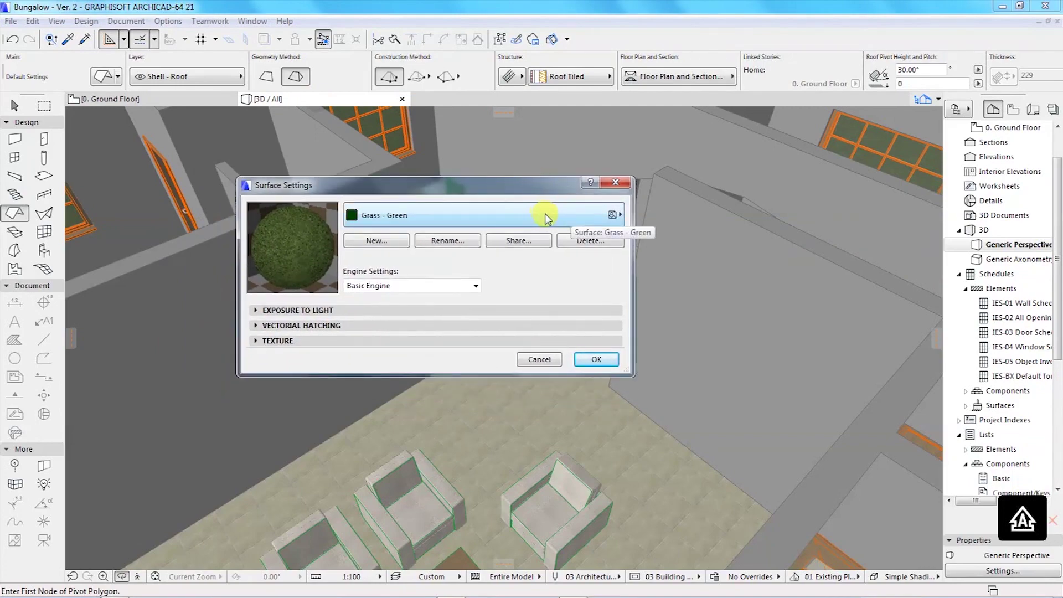
pyautogui.click(500, 215)
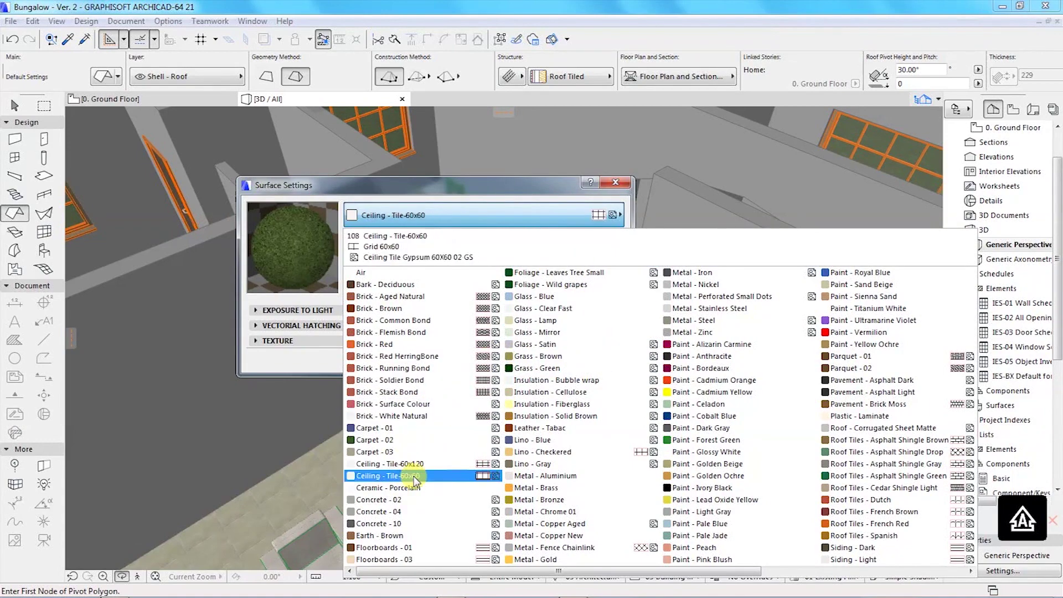
pyautogui.click(399, 500)
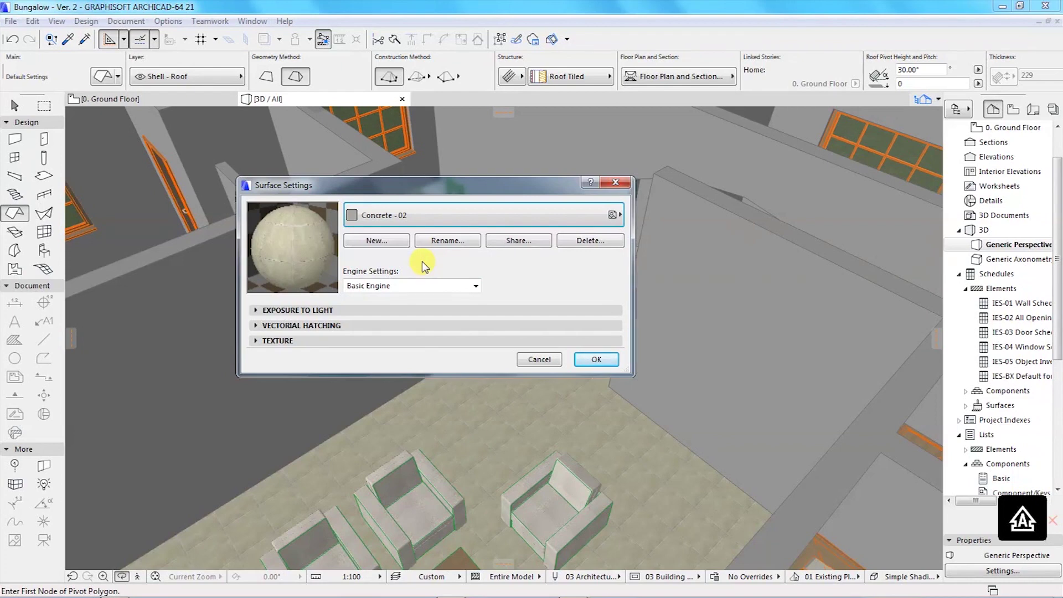
pyautogui.click(373, 242)
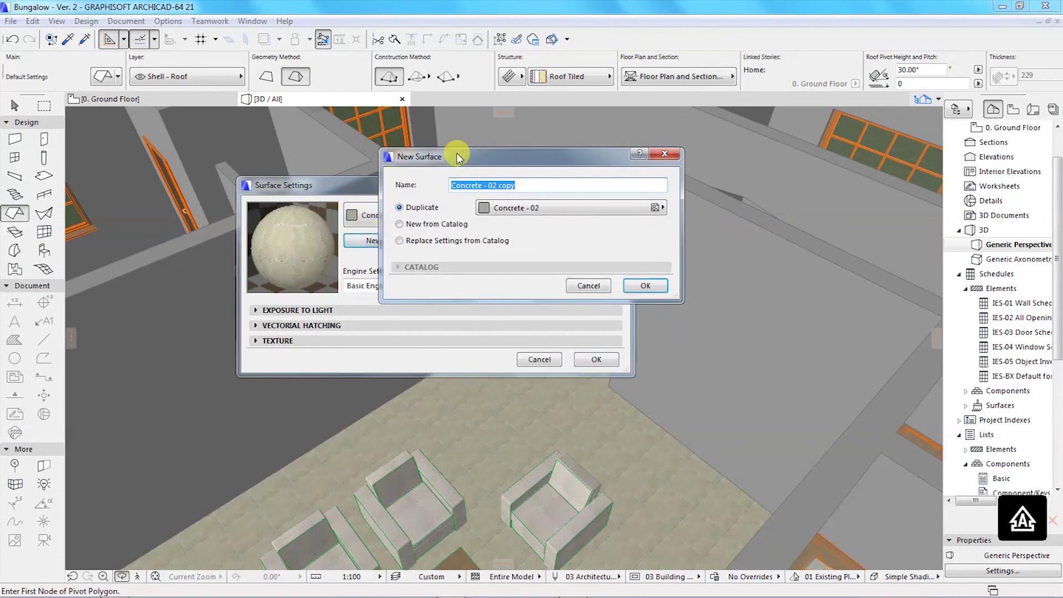
# Duplicate Concrete - 02 as a new surface named 'Wood - MDF'.
pyautogui.moveTo(476, 159); pyautogui.dragTo(431, 175)
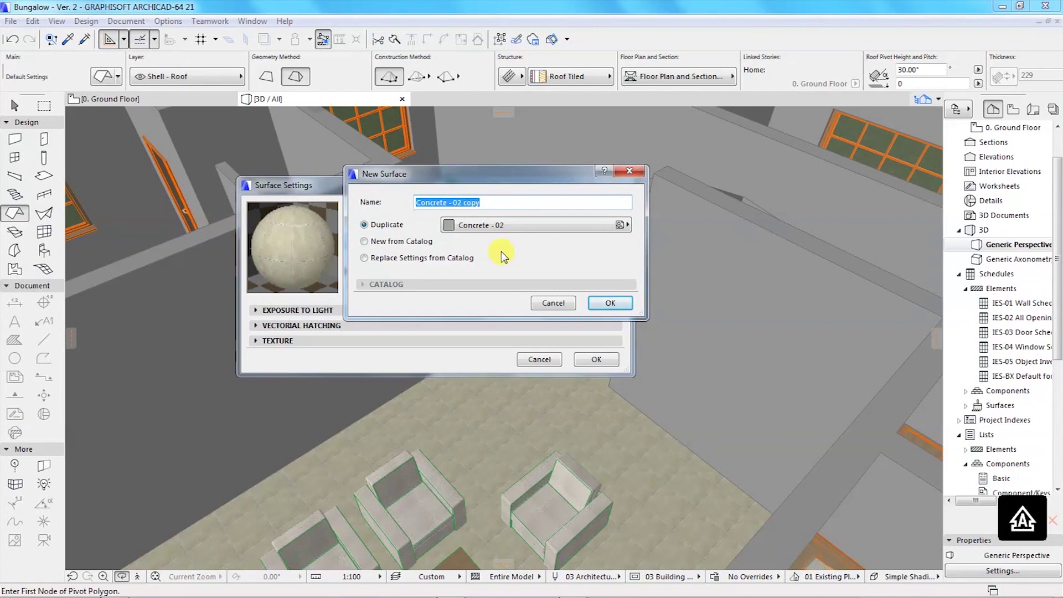
pyautogui.click(365, 225)
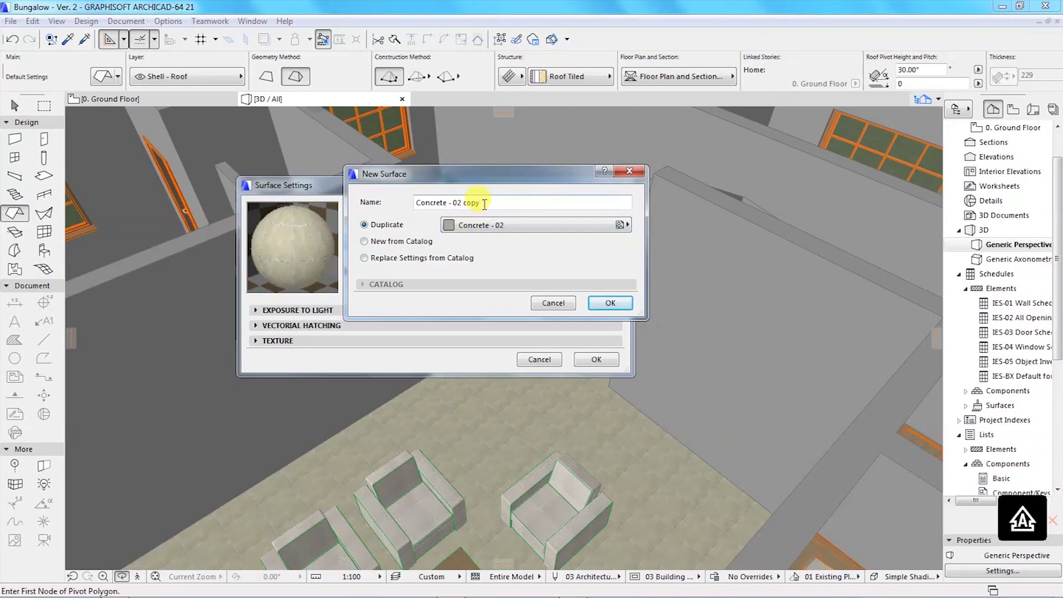
pyautogui.moveTo(488, 202); pyautogui.dragTo(401, 203)
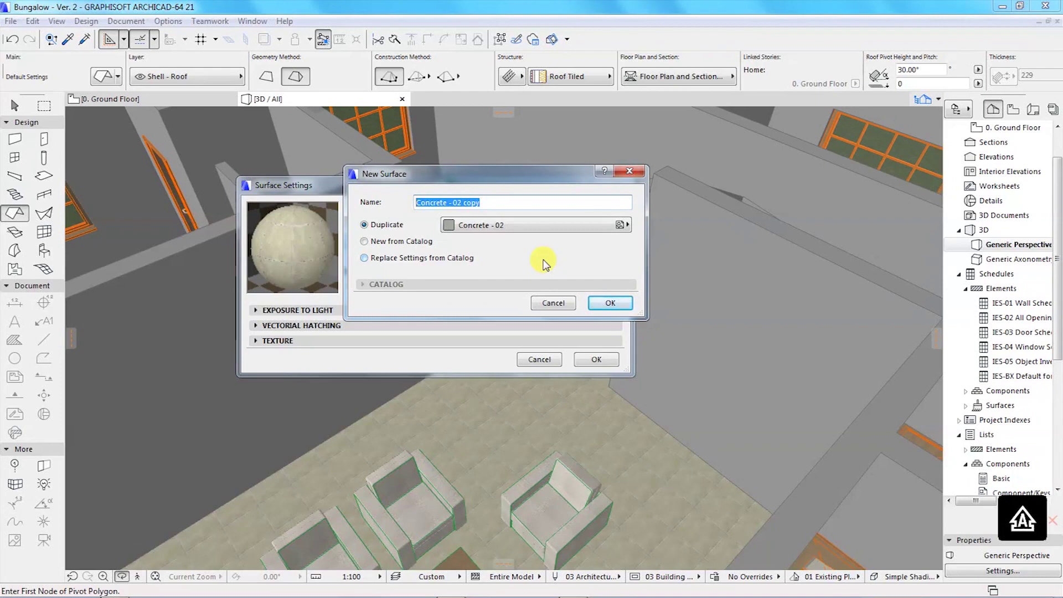
pyautogui.moveTo(486, 202); pyautogui.dragTo(408, 204)
pyautogui.write('w')
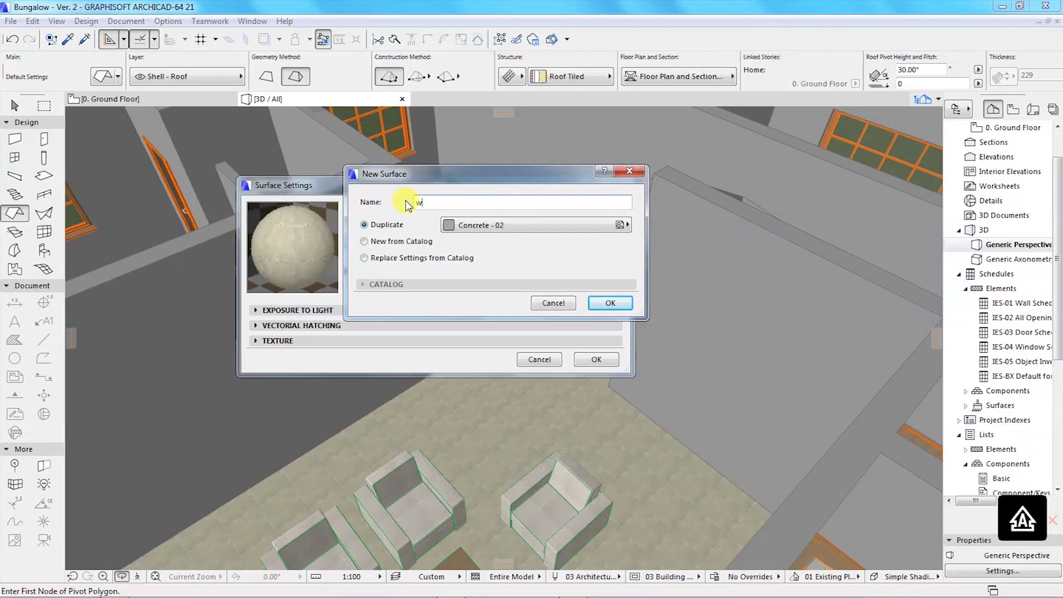
pyautogui.press('BackSpace')
pyautogui.write('Wood - MDF')
pyautogui.click(611, 304)
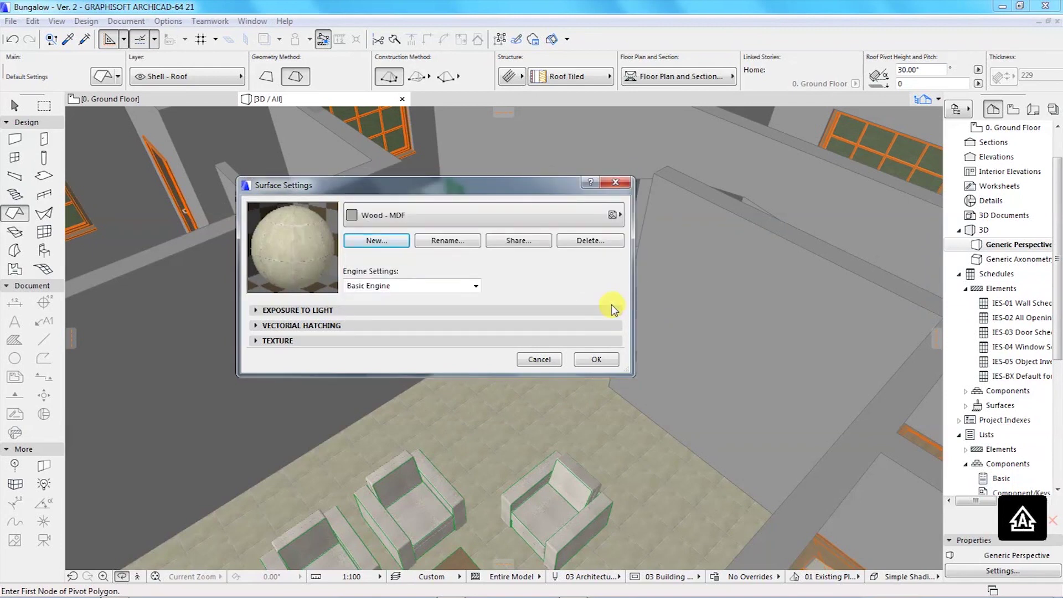
# Expand the Wood - MDF Texture section, still showing the 400 x 400 concrete texture.
pyautogui.moveTo(497, 185); pyautogui.dragTo(535, 164)
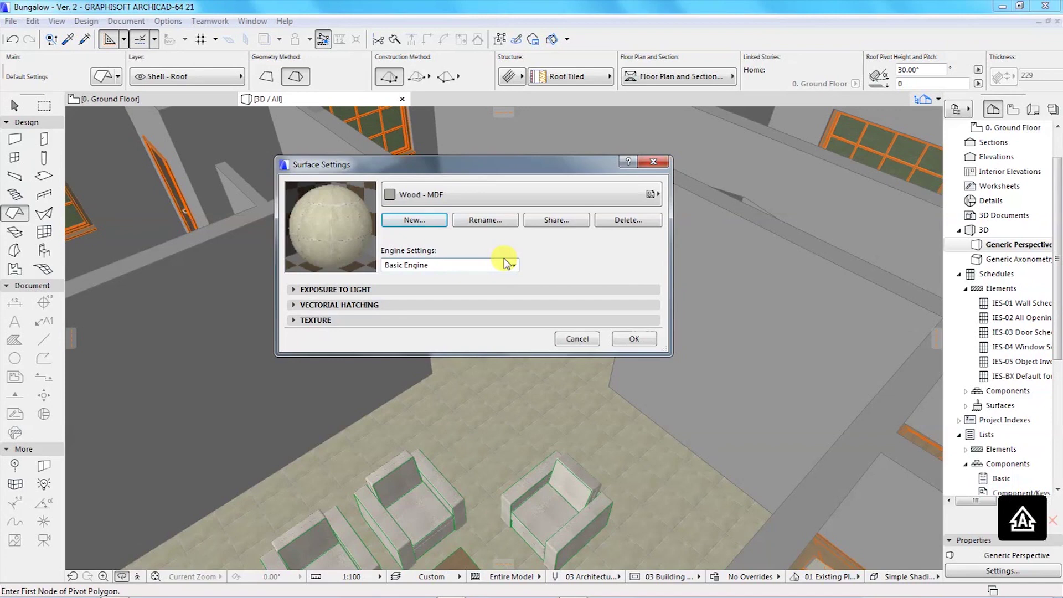
pyautogui.click(343, 290)
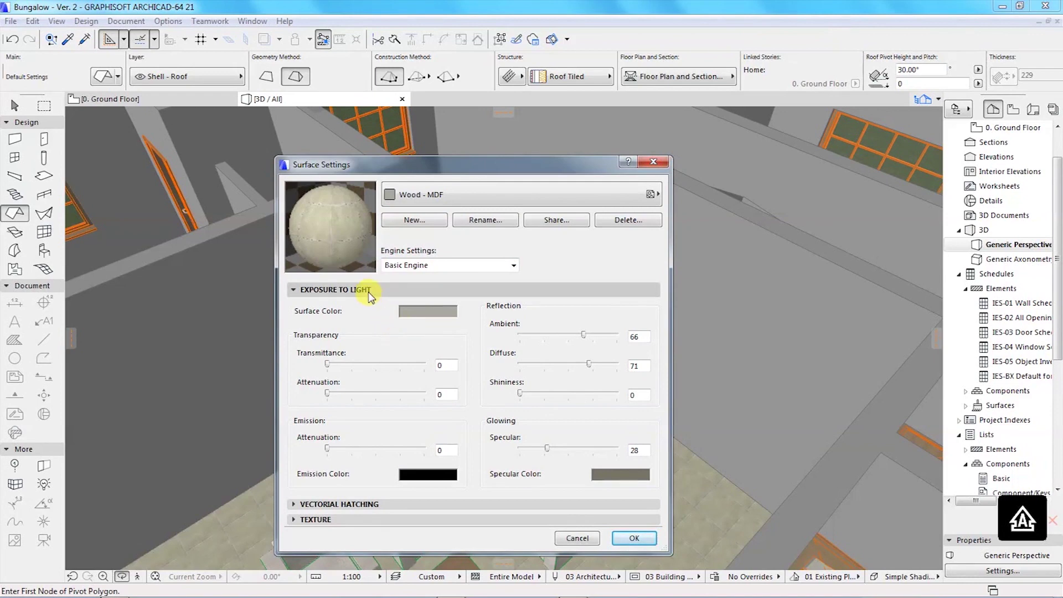
pyautogui.click(364, 290)
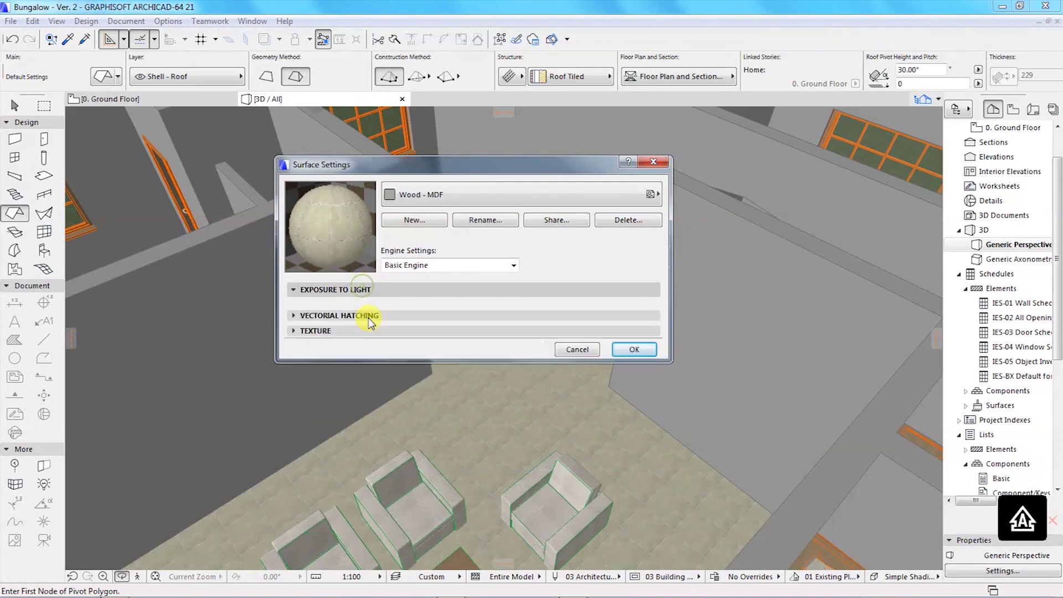
pyautogui.click(360, 306)
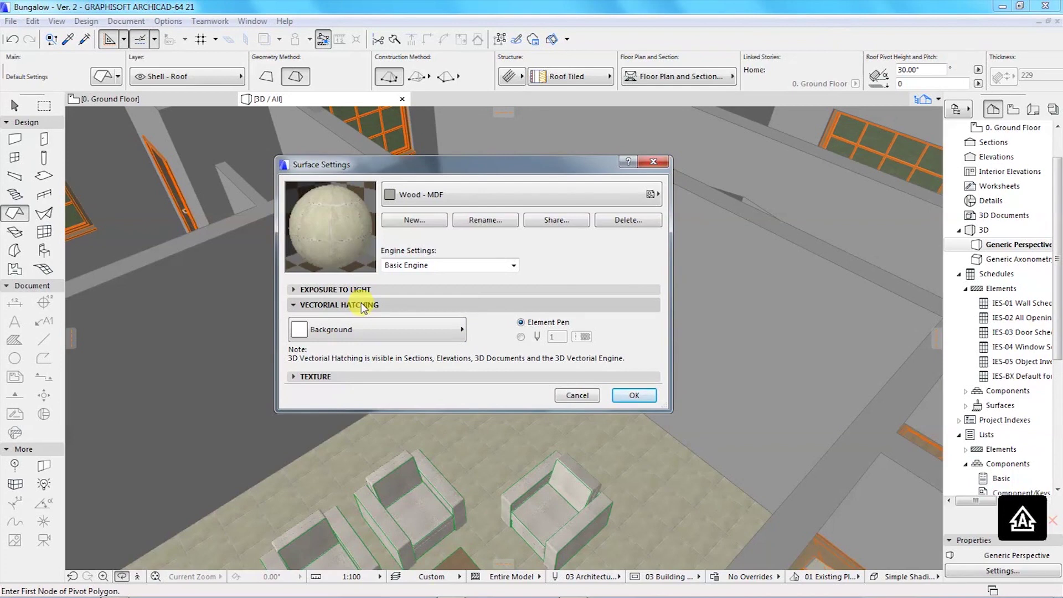
pyautogui.click(360, 306)
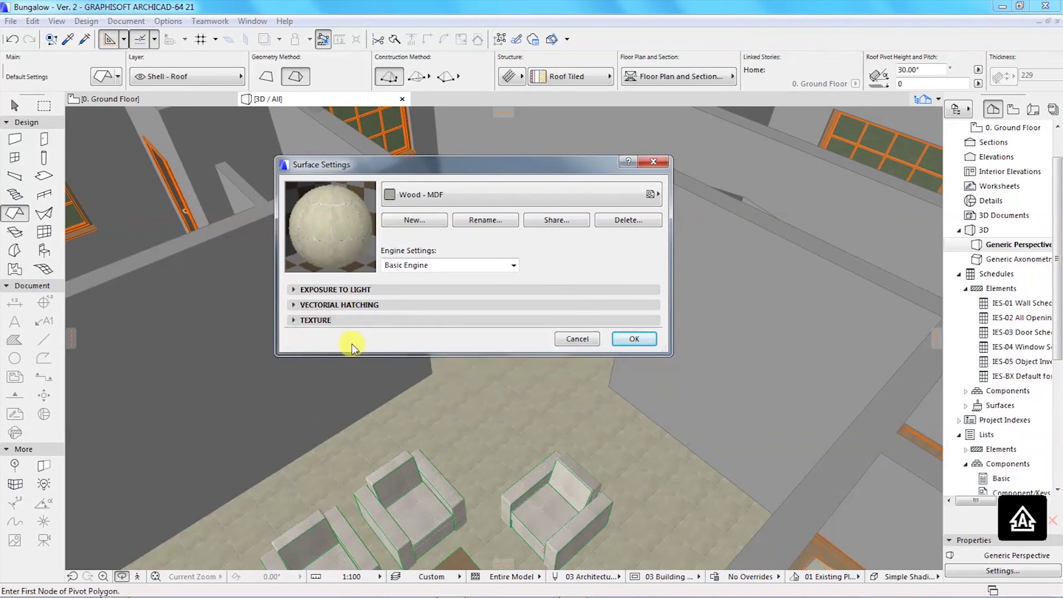
pyautogui.click(319, 321)
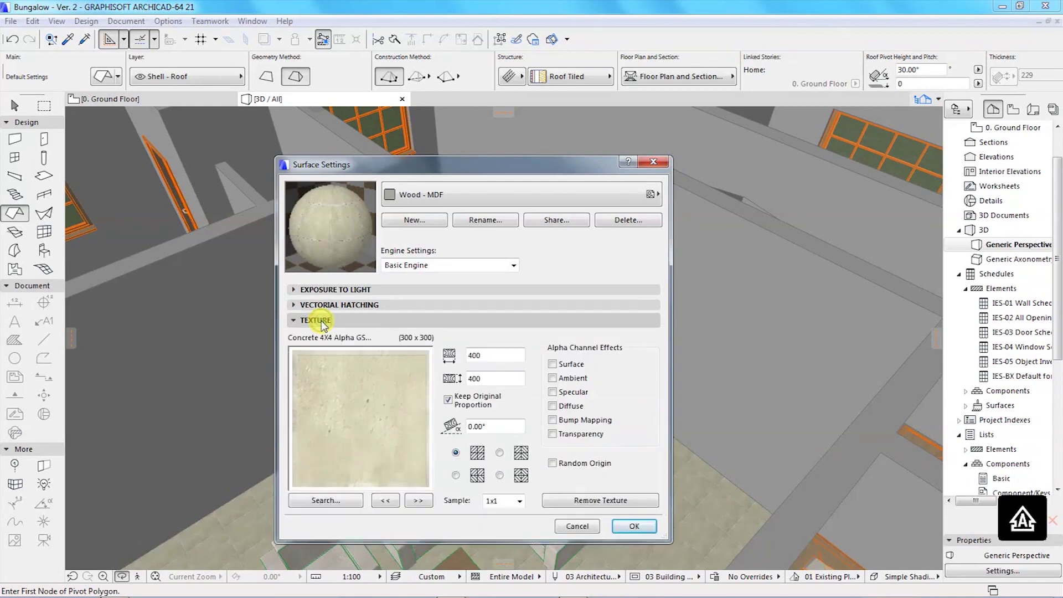
pyautogui.moveTo(486, 166); pyautogui.dragTo(507, 131)
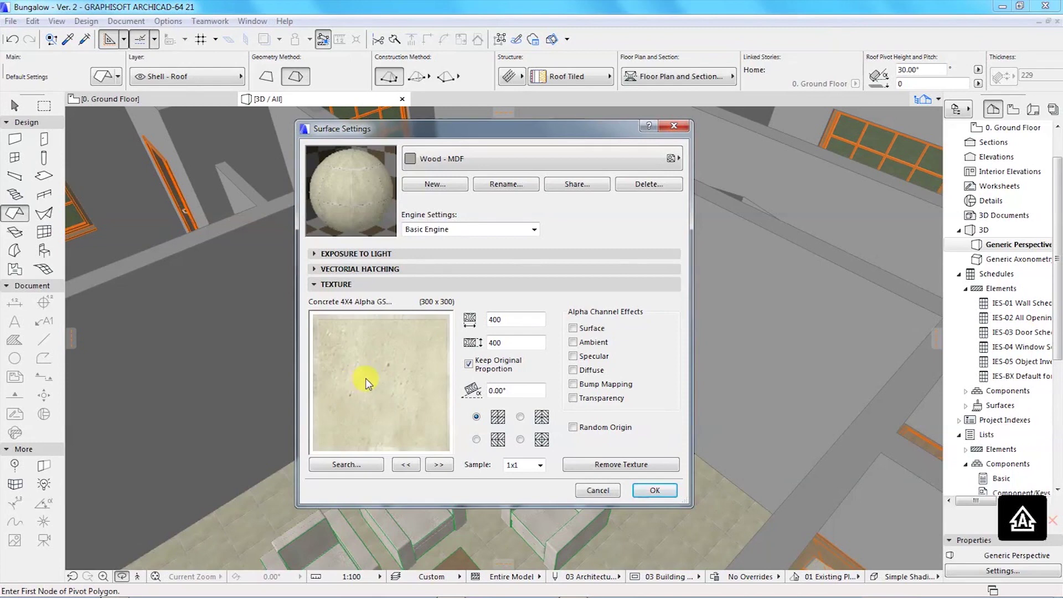
pyautogui.click(342, 466)
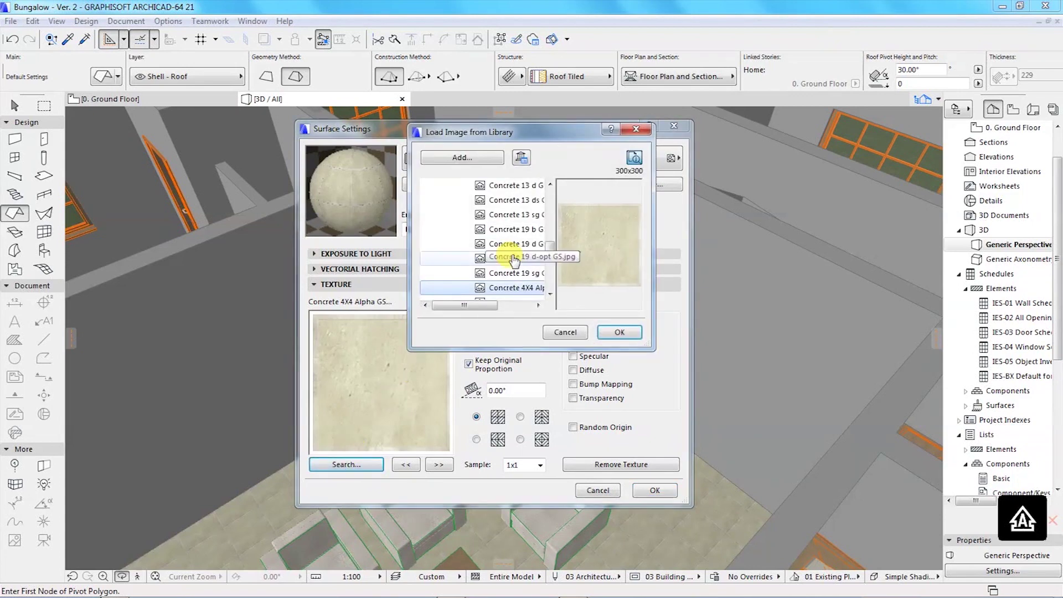
pyautogui.moveTo(483, 309); pyautogui.dragTo(490, 305)
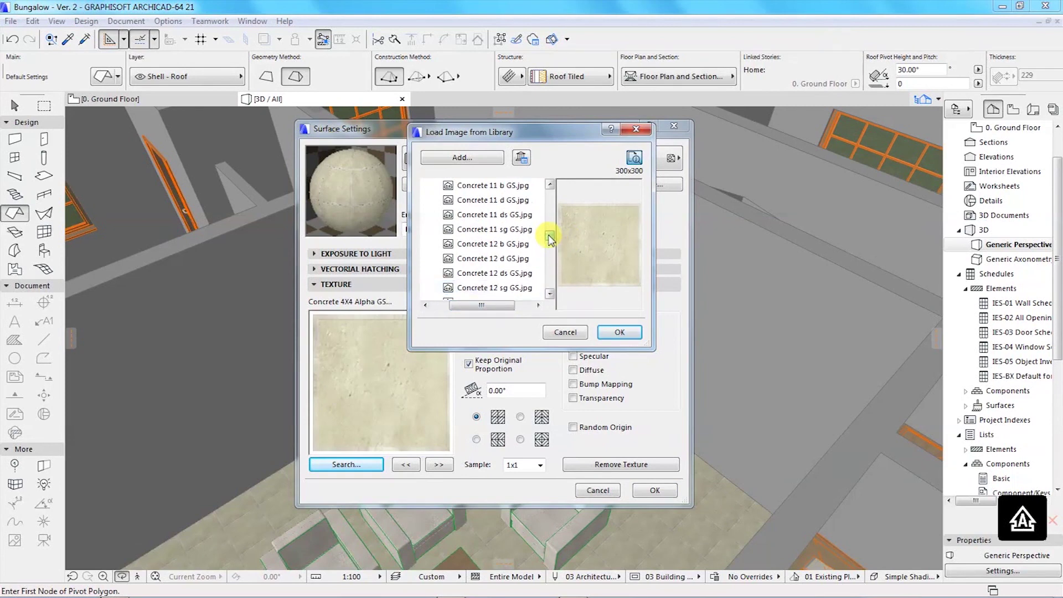
pyautogui.scroll(-1, 551, 250)
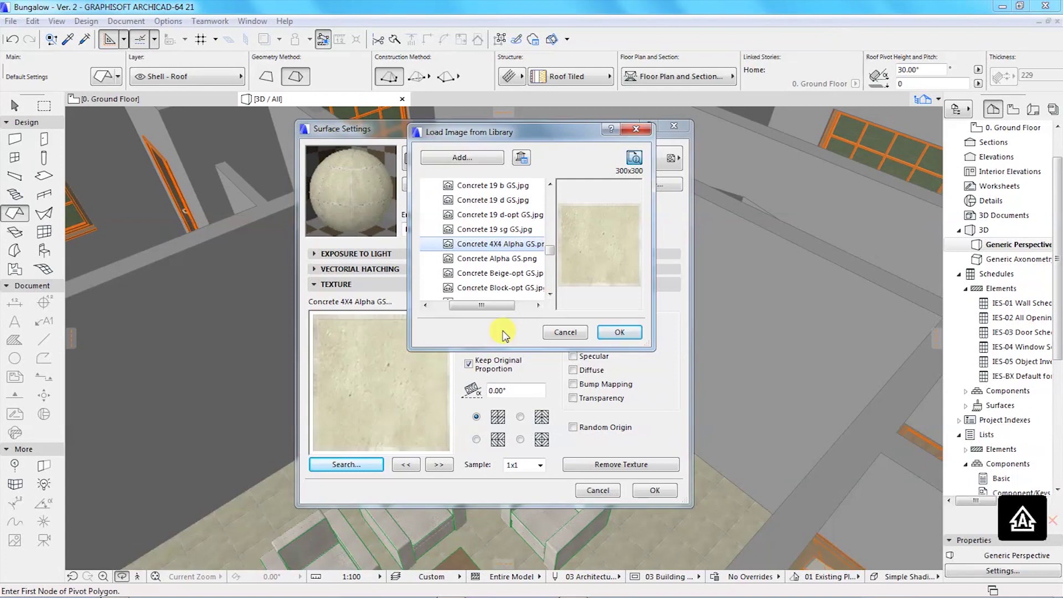
pyautogui.click(576, 332)
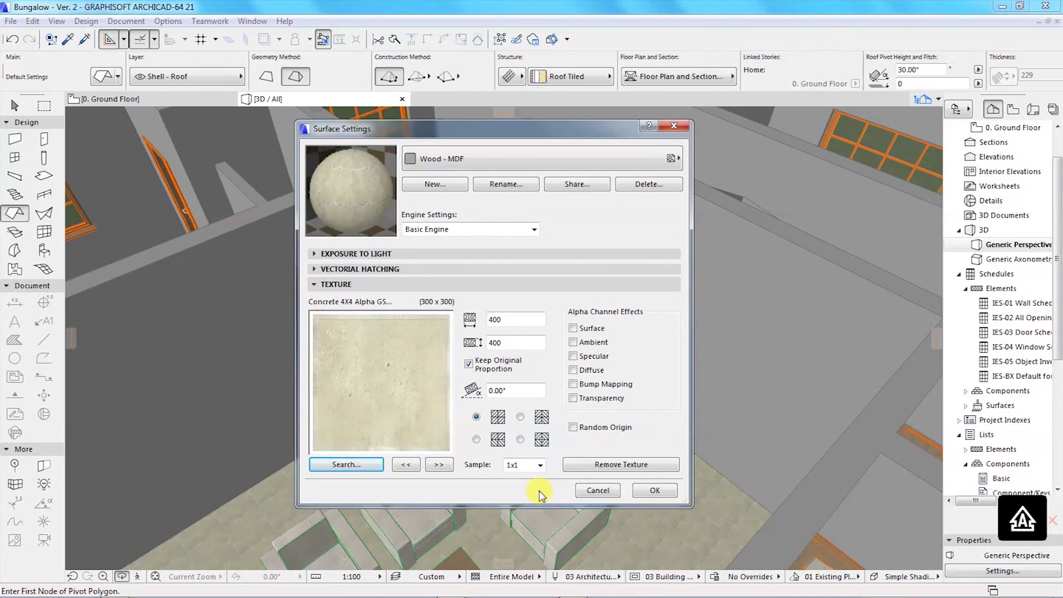
# Reopen the texture image library for Wood - MDF and browse its concrete texture images.
pyautogui.click(355, 468)
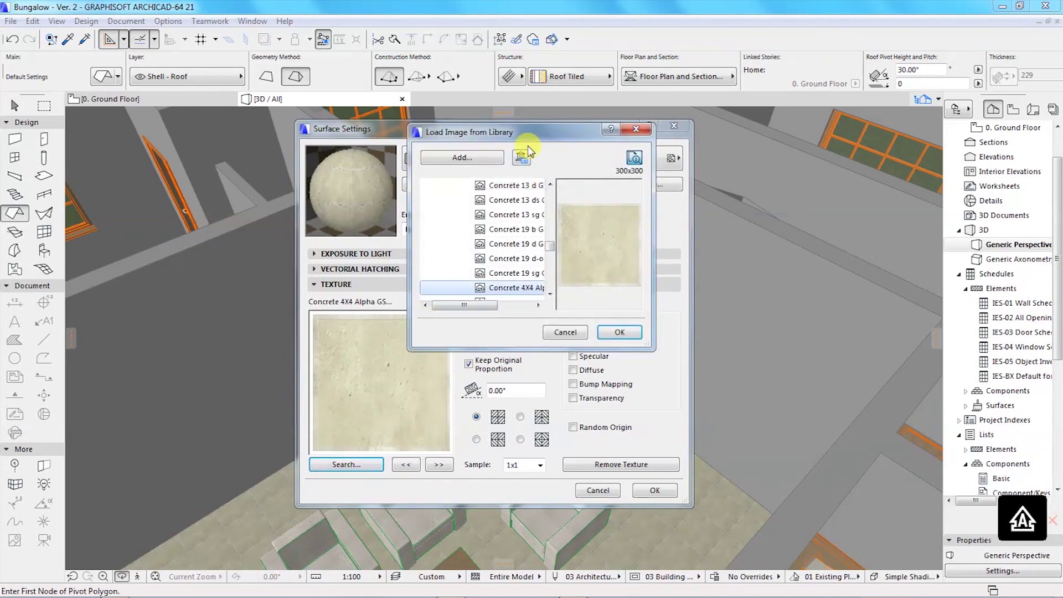
pyautogui.moveTo(535, 137); pyautogui.dragTo(500, 189)
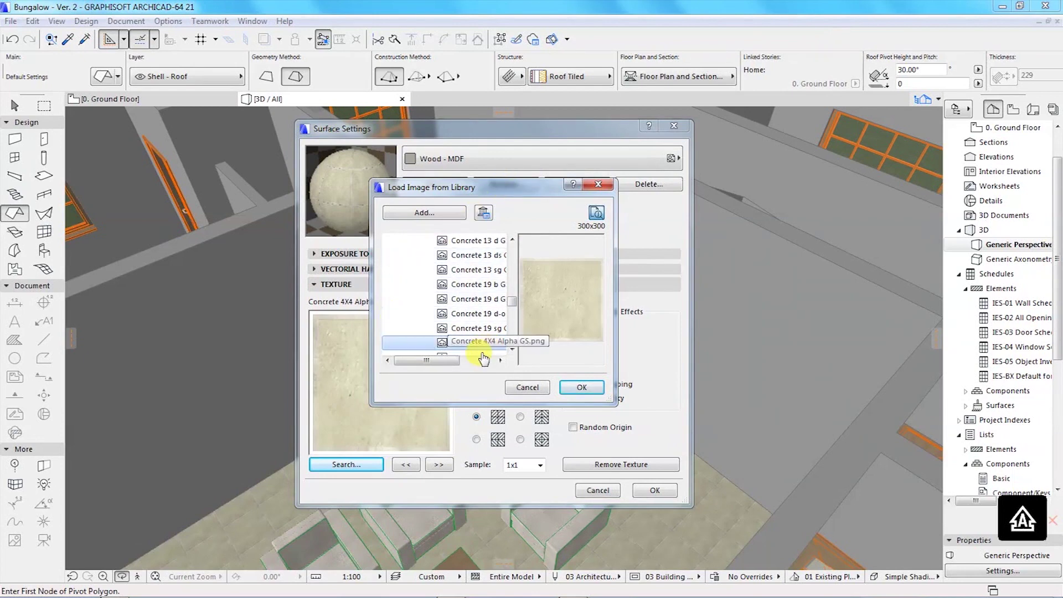
pyautogui.moveTo(453, 364); pyautogui.dragTo(467, 360)
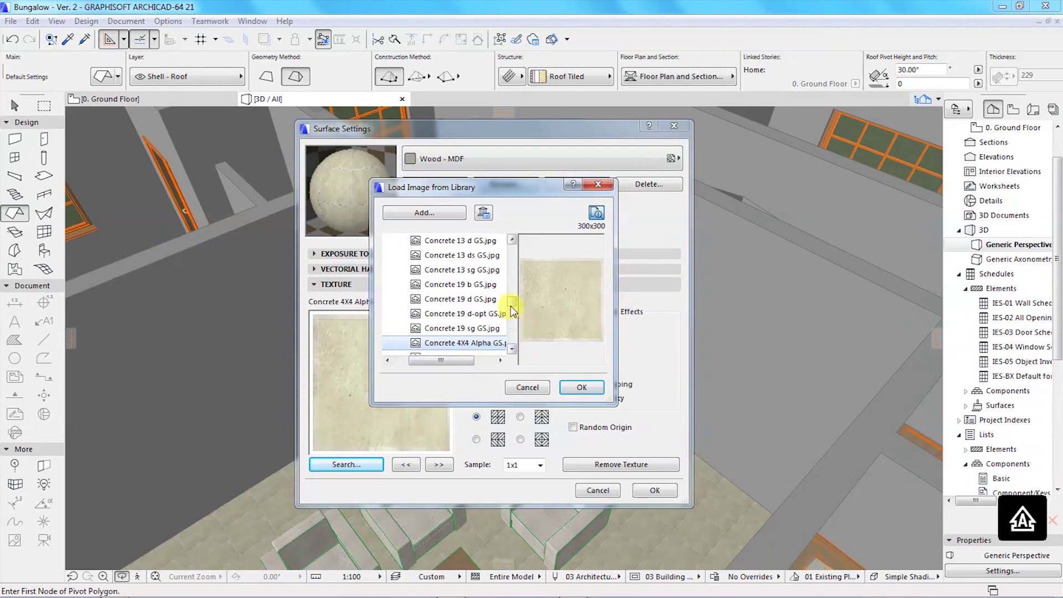
pyautogui.moveTo(511, 303); pyautogui.dragTo(511, 314)
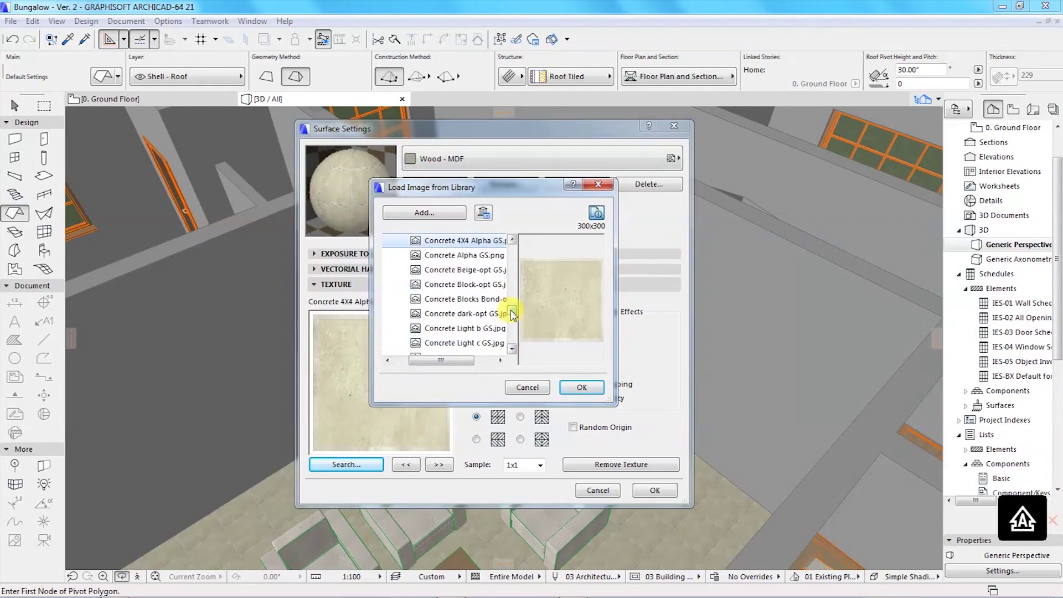
pyautogui.moveTo(511, 313); pyautogui.dragTo(513, 310)
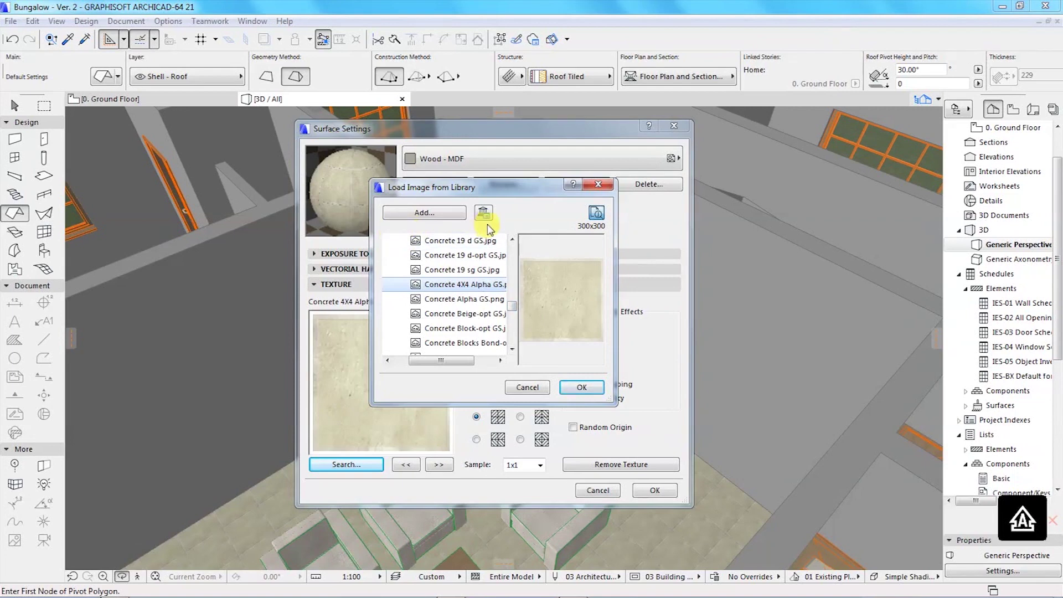
pyautogui.moveTo(517, 199); pyautogui.dragTo(505, 210)
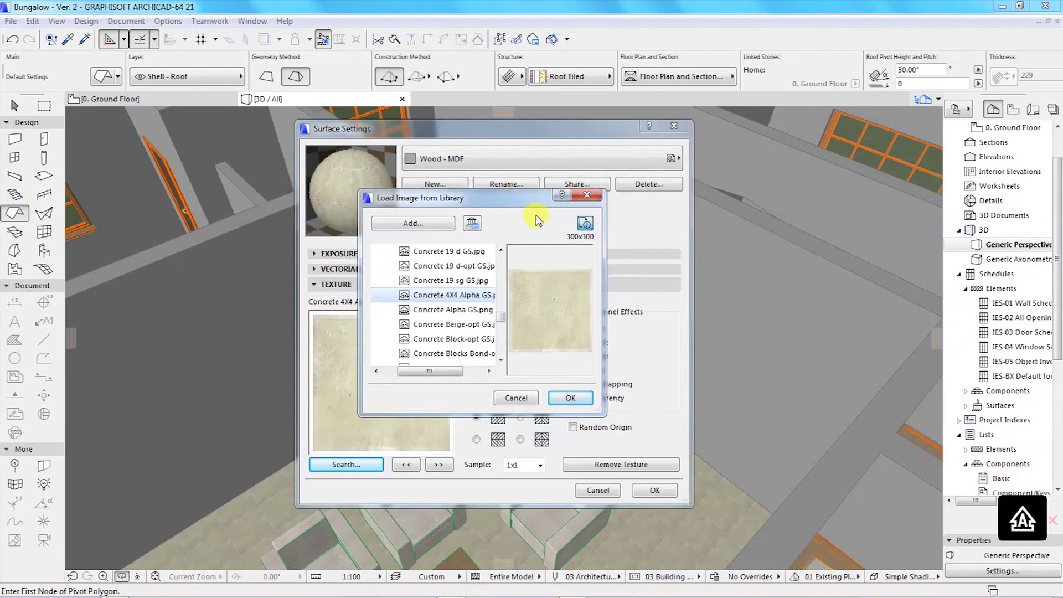
# Load Wood.jpg from the Textures folder as the Wood - MDF surface texture.
pyautogui.click(397, 225)
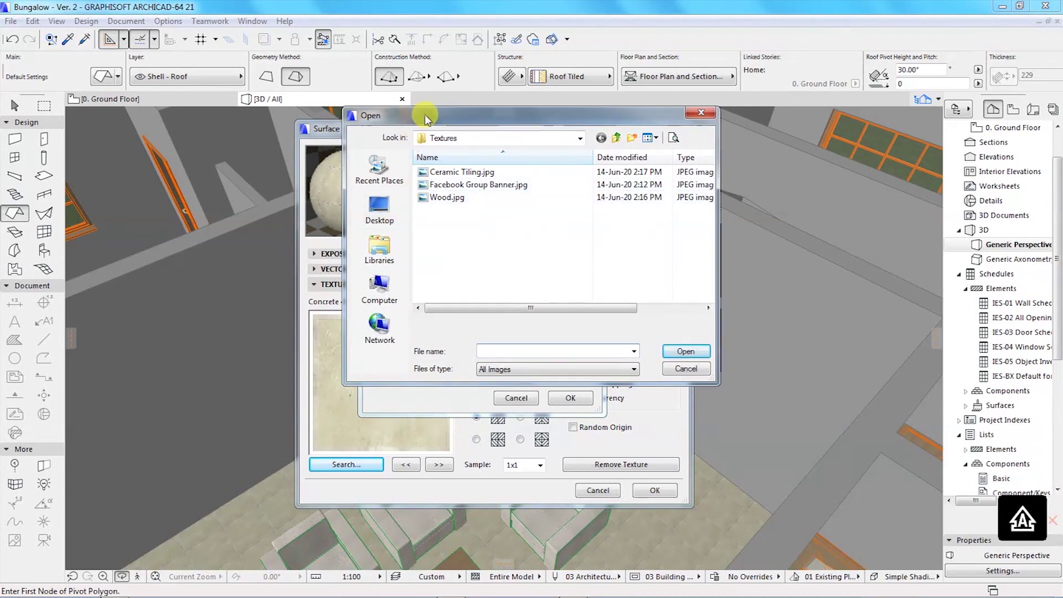
pyautogui.moveTo(424, 115); pyautogui.dragTo(343, 154)
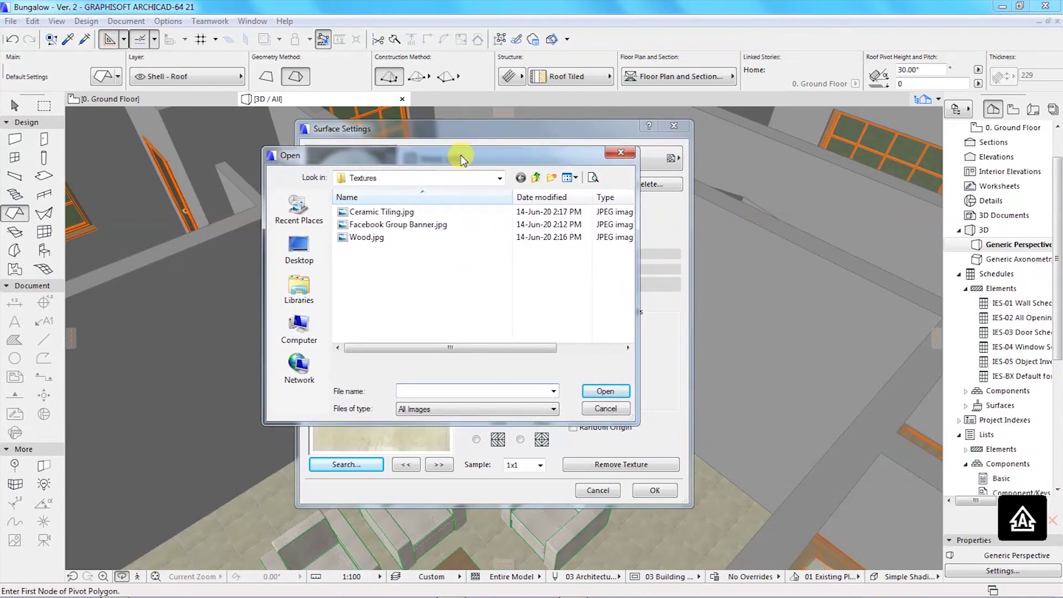
pyautogui.moveTo(439, 153); pyautogui.dragTo(441, 145)
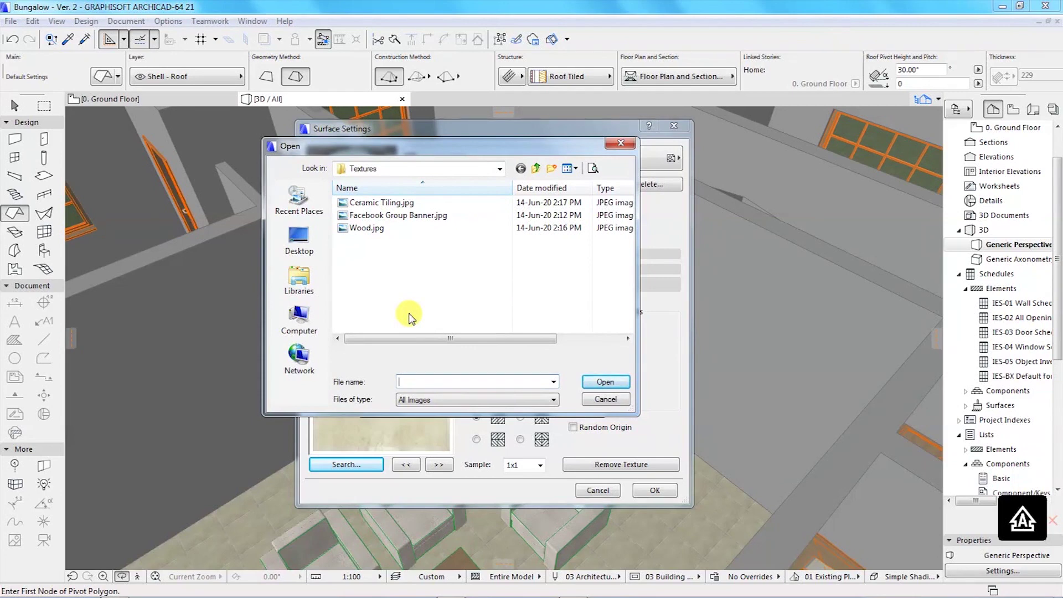
pyautogui.click(368, 228)
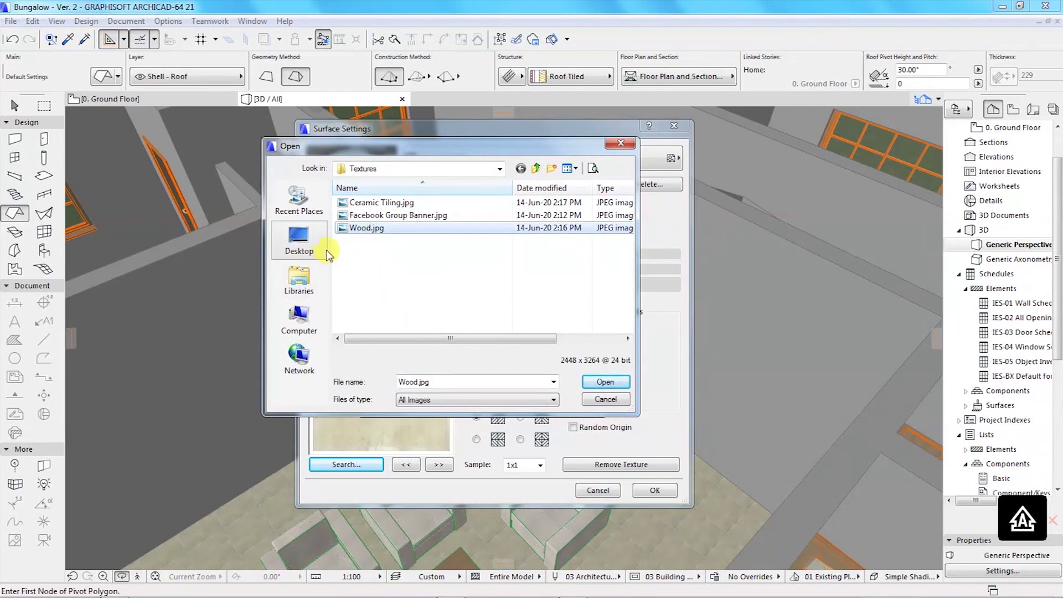
pyautogui.click(605, 381)
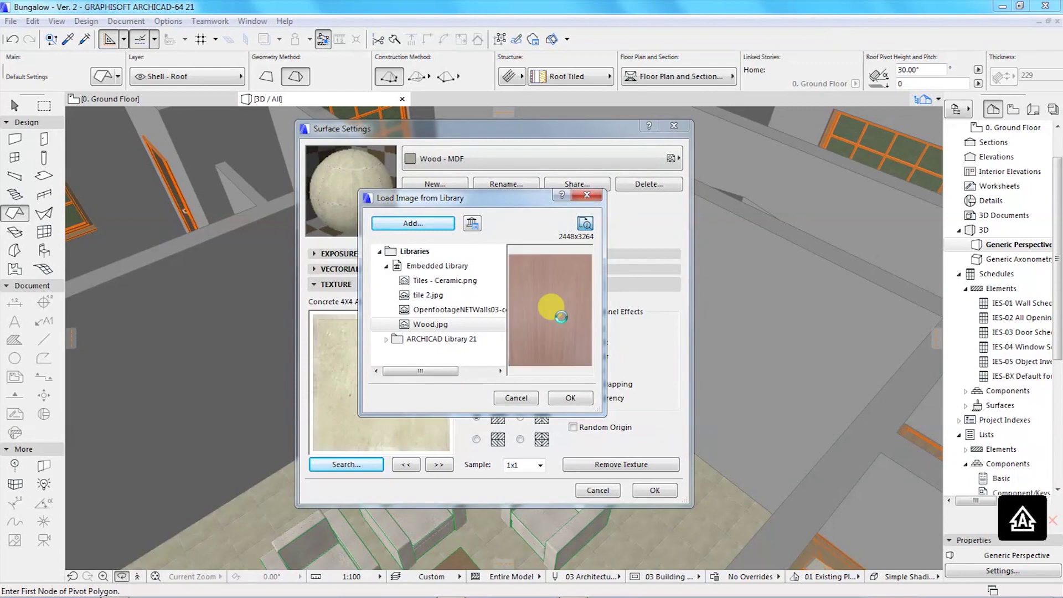
pyautogui.click(570, 398)
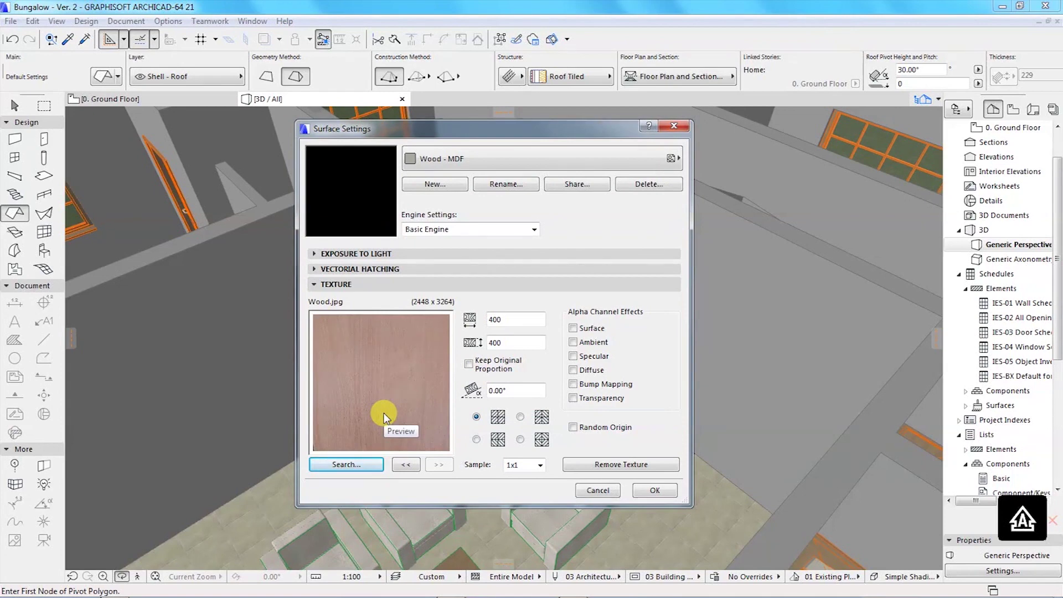
# Keep the original proportion and set the Wood.jpg texture width to 1200, giving 1200 × 1600.
pyautogui.click(468, 364)
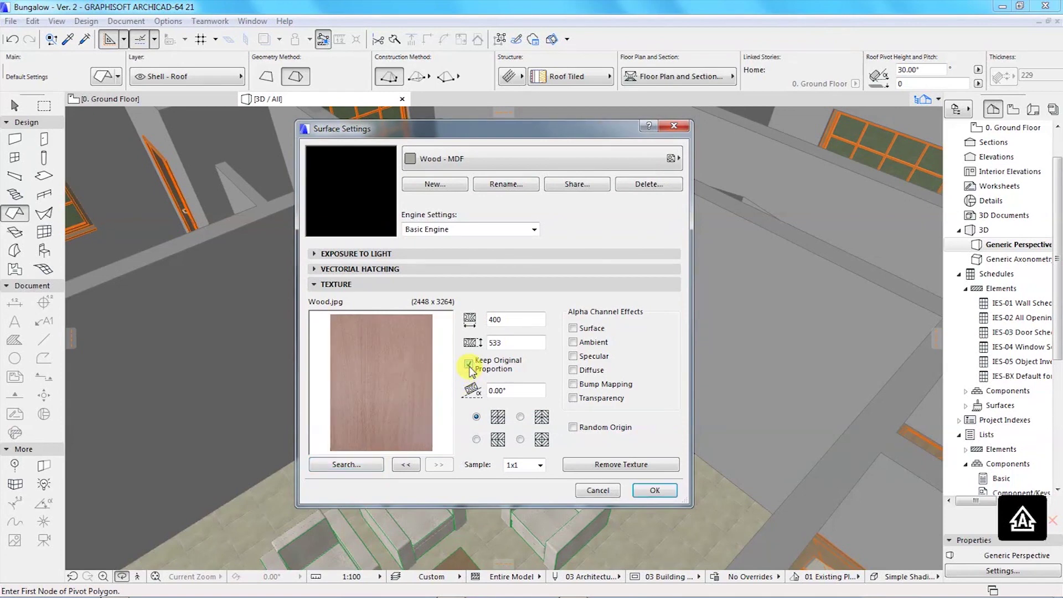
pyautogui.click(470, 320)
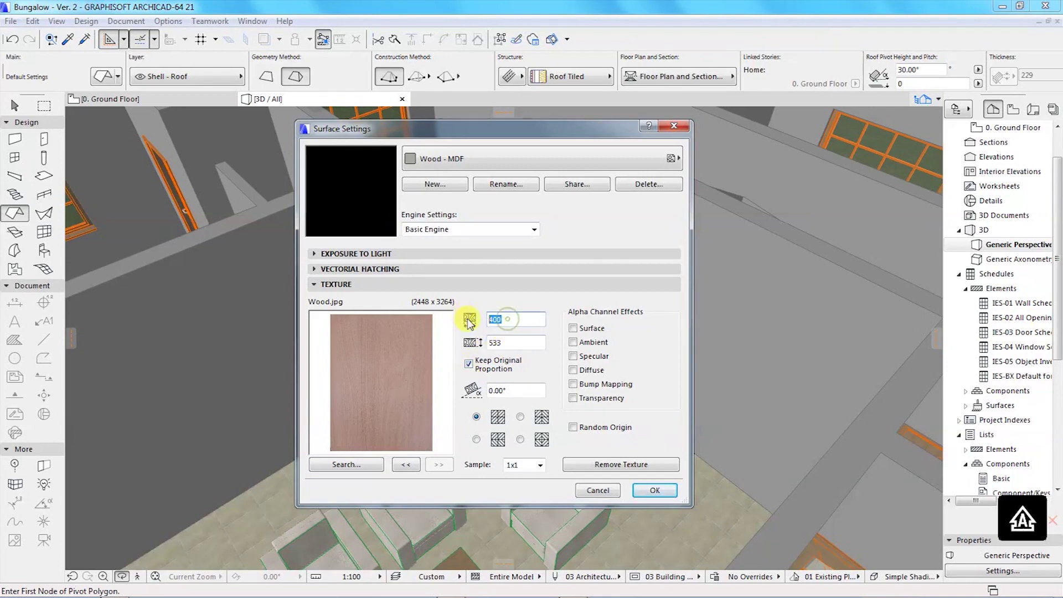
pyautogui.write('1200')
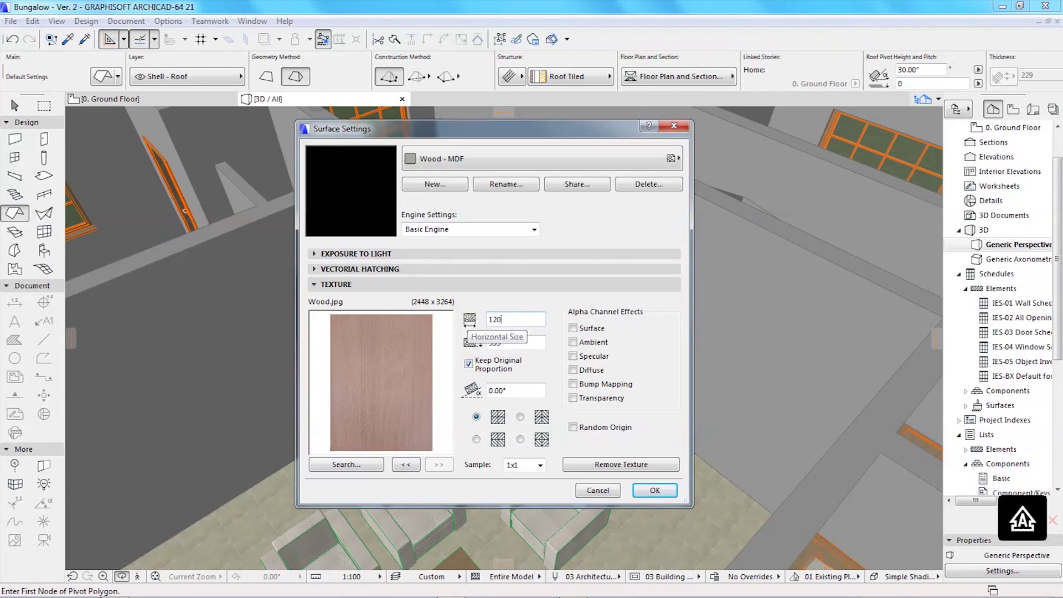
pyautogui.click(457, 351)
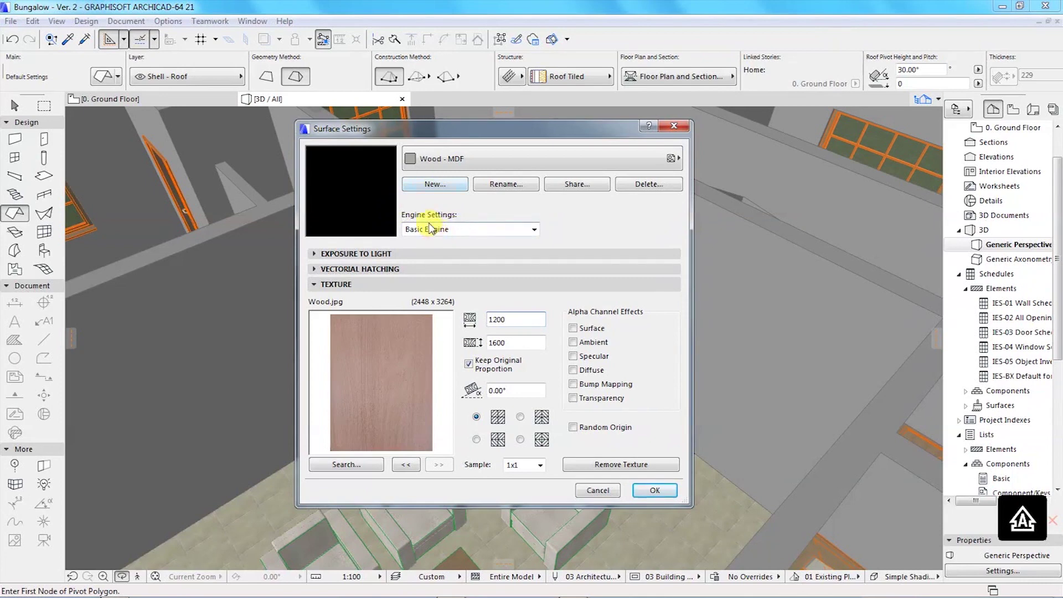
pyautogui.click(534, 231)
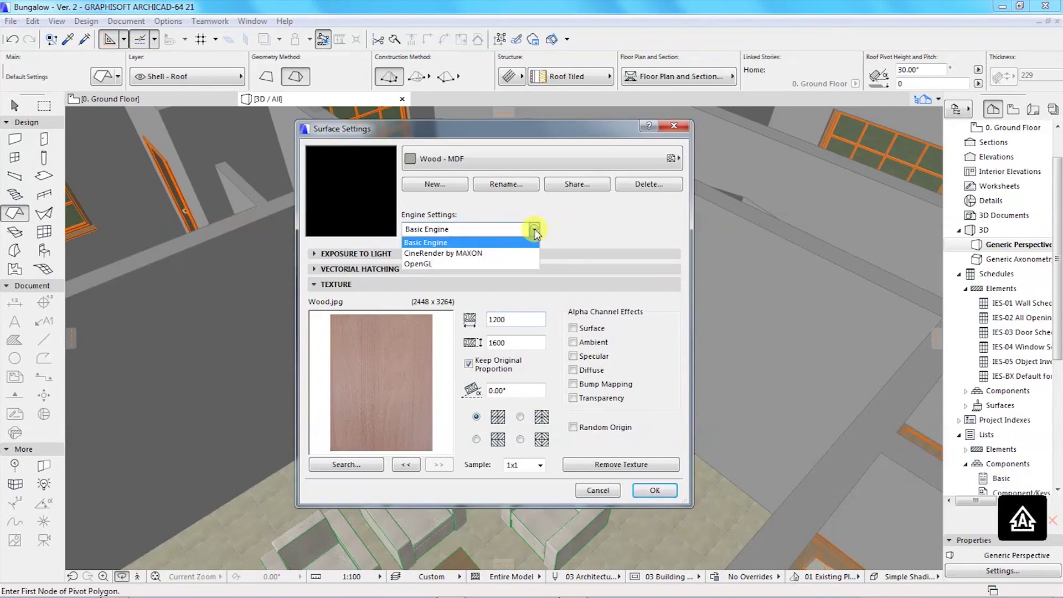
# Switch Wood - MDF to CineRender by MAXON, update its settings from Basic, and save.
pyautogui.click(426, 254)
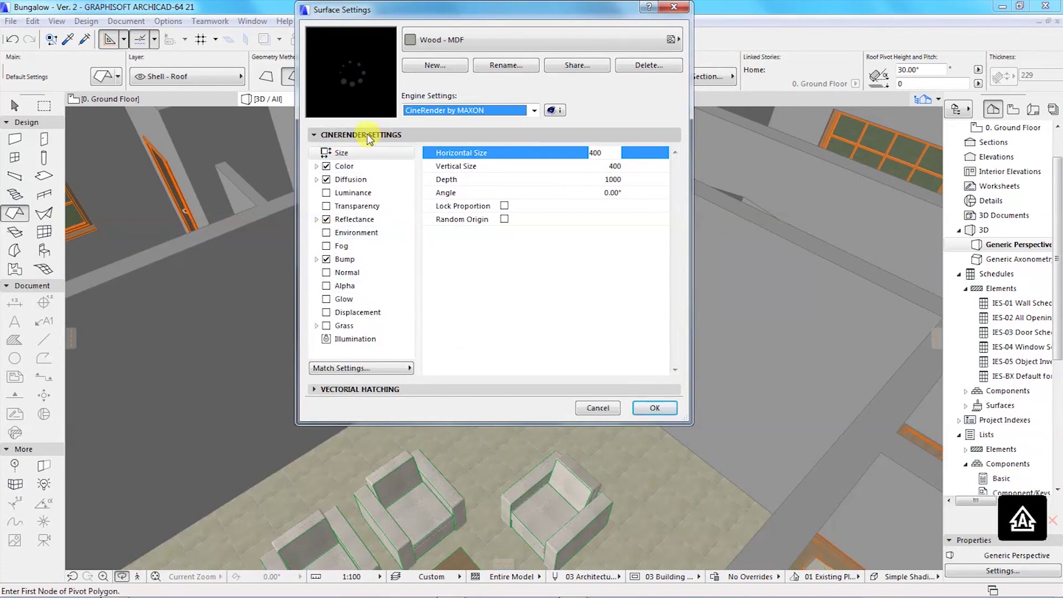
pyautogui.click(403, 371)
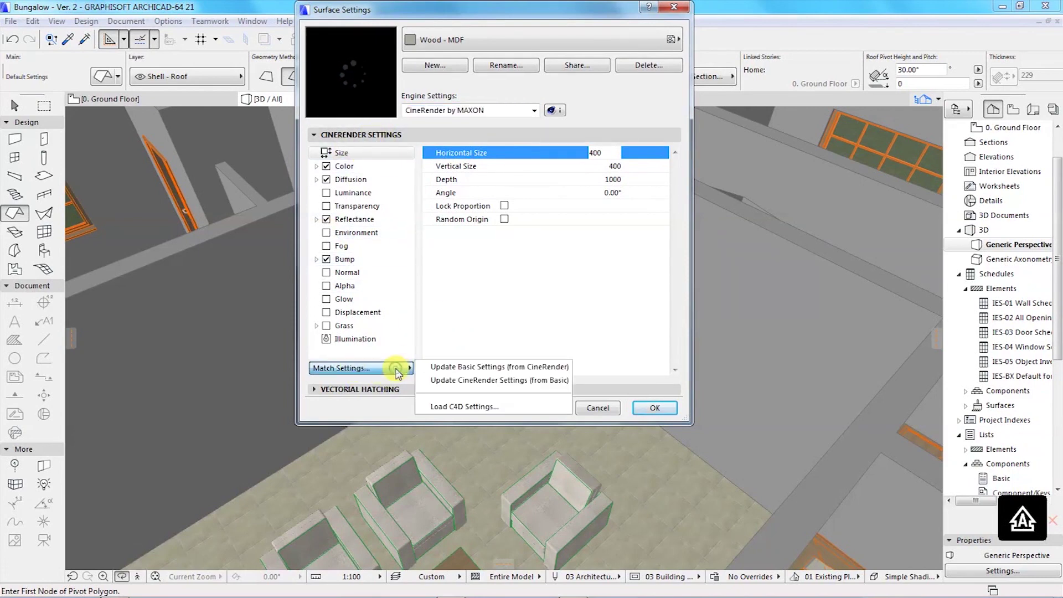
pyautogui.click(448, 382)
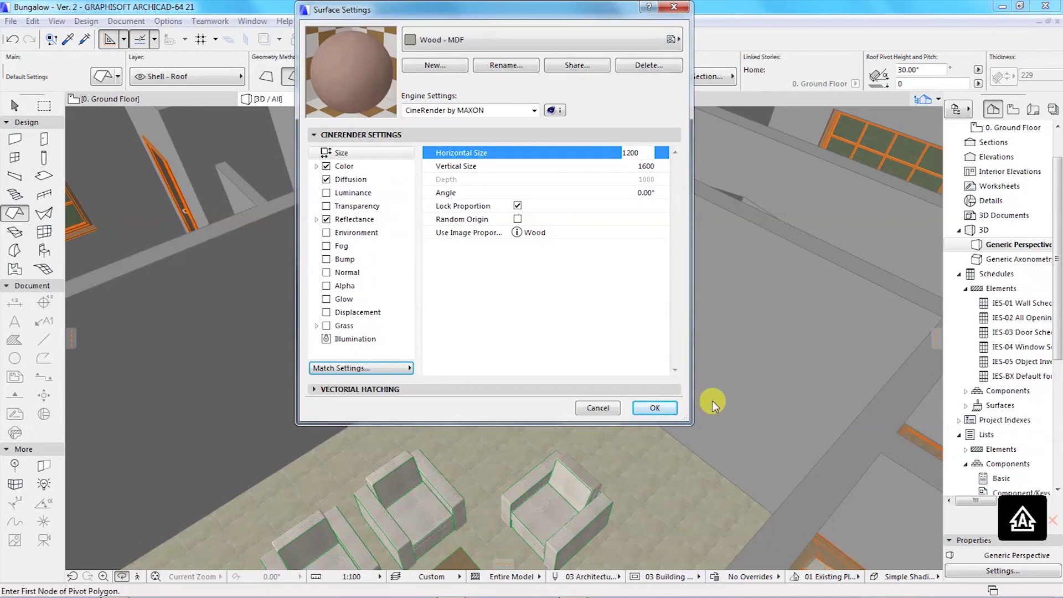
pyautogui.click(643, 409)
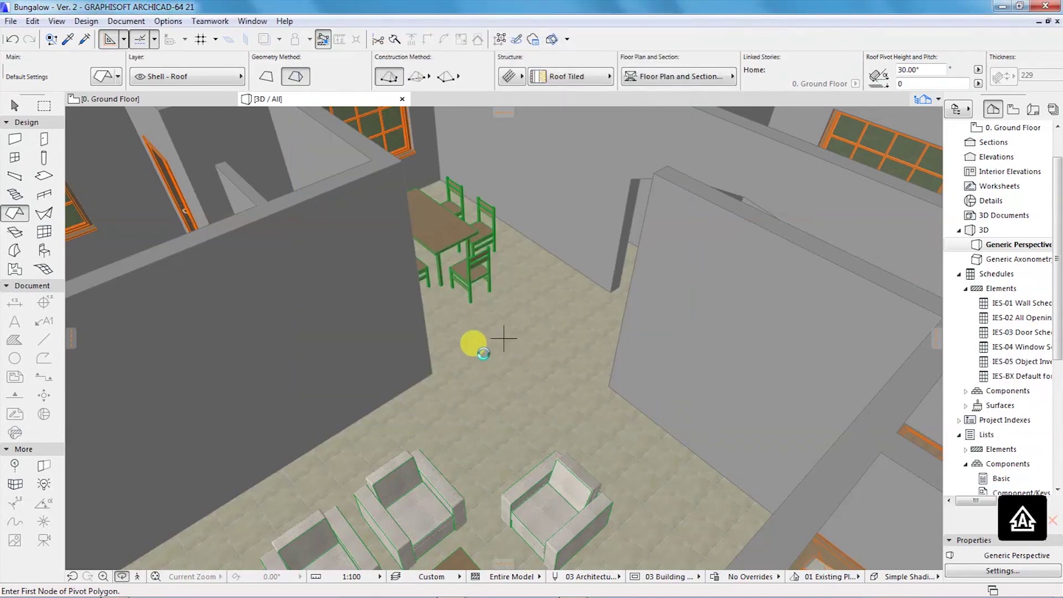
# Reopen the Surfaces attribute settings to confirm Wood - MDF is listed, then close them.
pyautogui.click(167, 21)
pyautogui.click(426, 197)
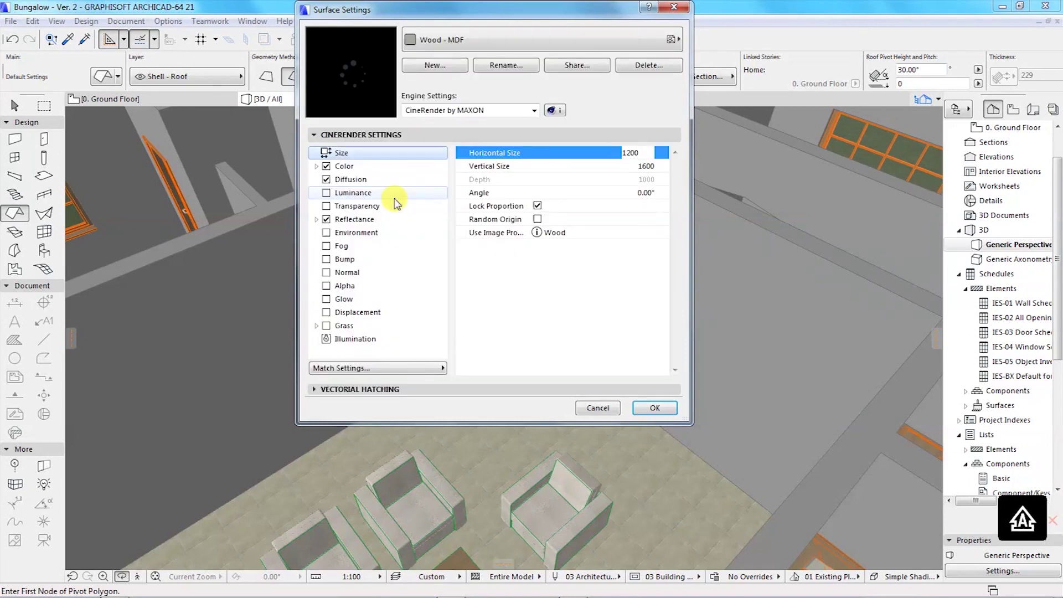
pyautogui.click(562, 43)
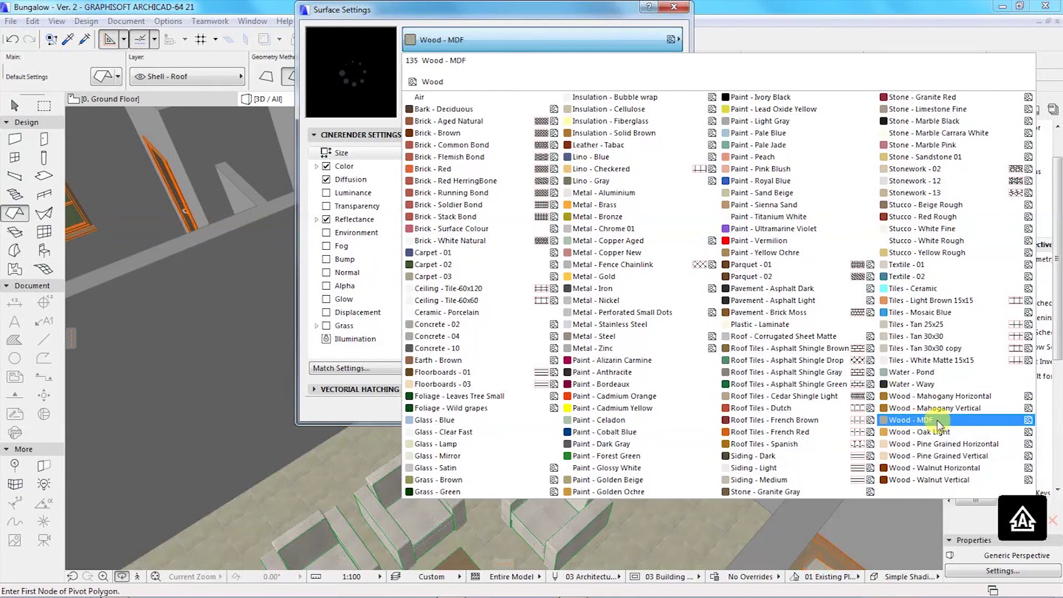
pyautogui.click(563, 12)
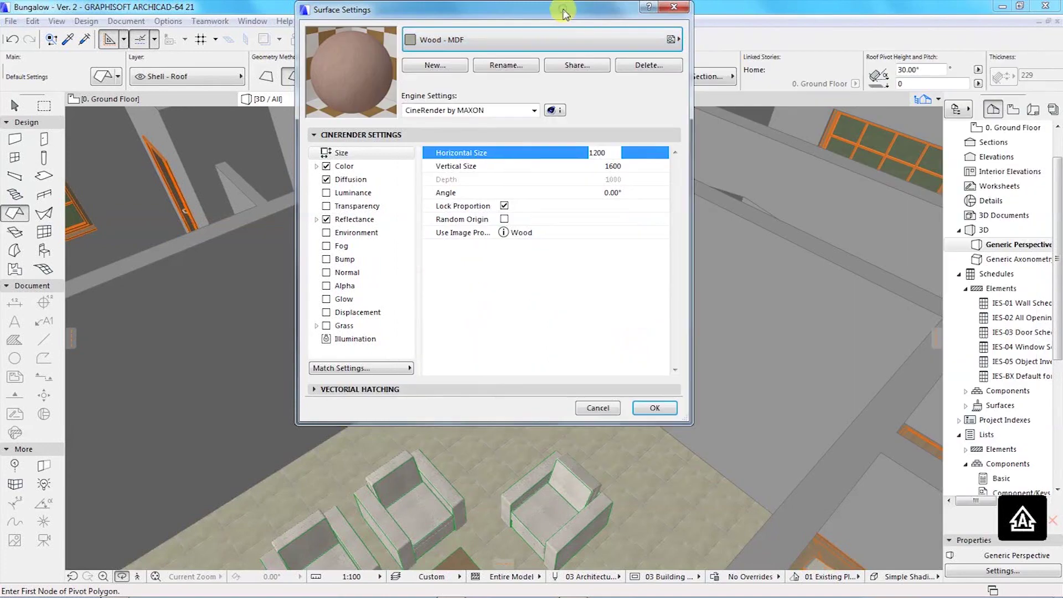
pyautogui.click(654, 407)
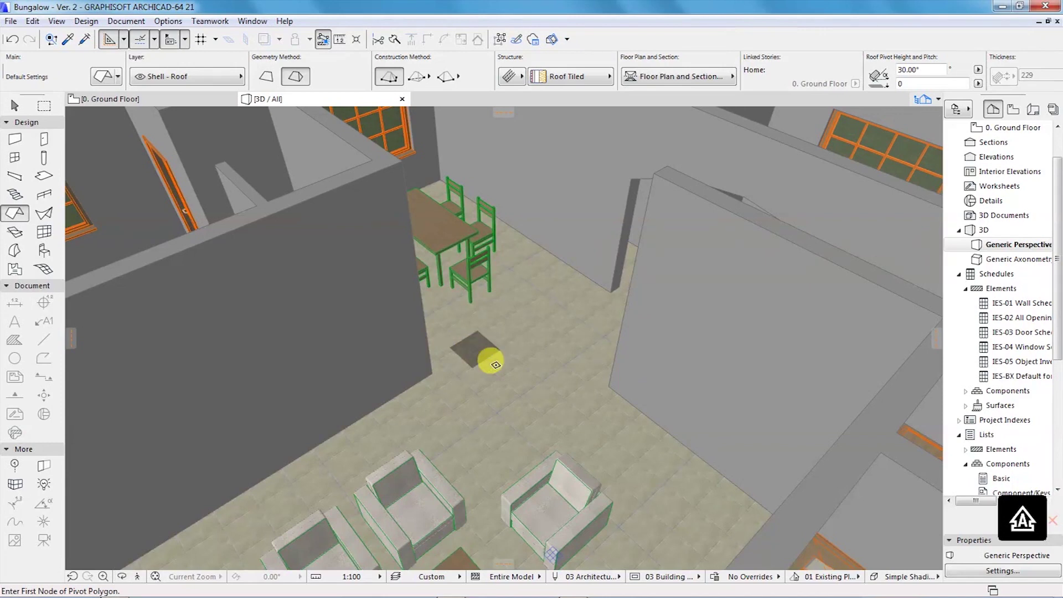
# Select the ground-floor slab and open its Slab Selection Settings.
pyautogui.press('shift')
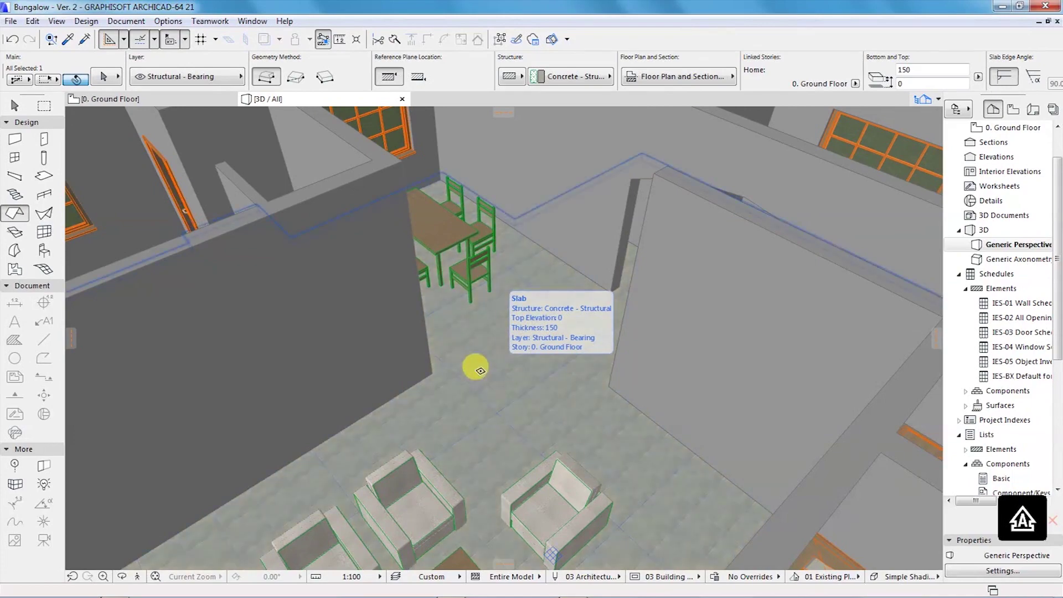
pyautogui.keyDown('shift'); pyautogui.click(493, 332); pyautogui.keyUp('shift')
pyautogui.scroll(-3, 501, 333)
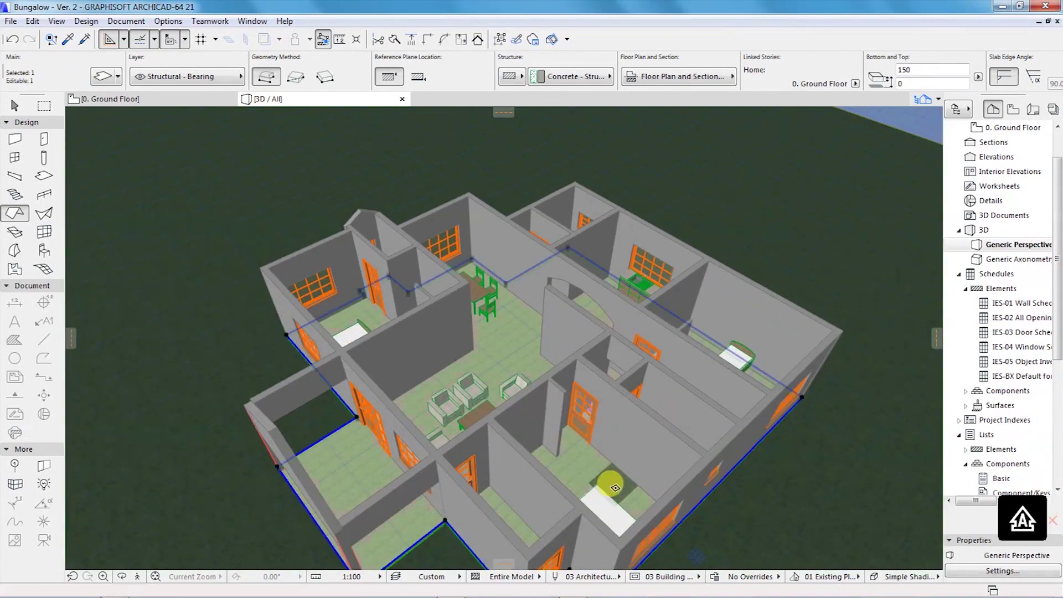
pyautogui.scroll(3, 591, 462)
pyautogui.keyDown('shift'); pyautogui.moveTo(475, 288); pyautogui.dragTo(494, 346, button='middle'); pyautogui.keyUp('shift')
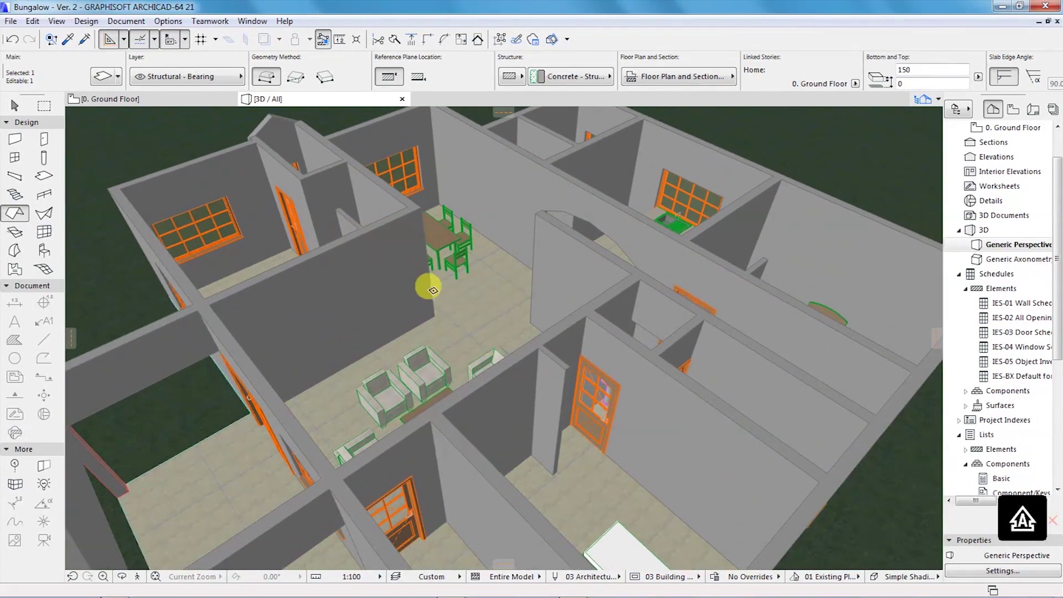
pyautogui.click(433, 290)
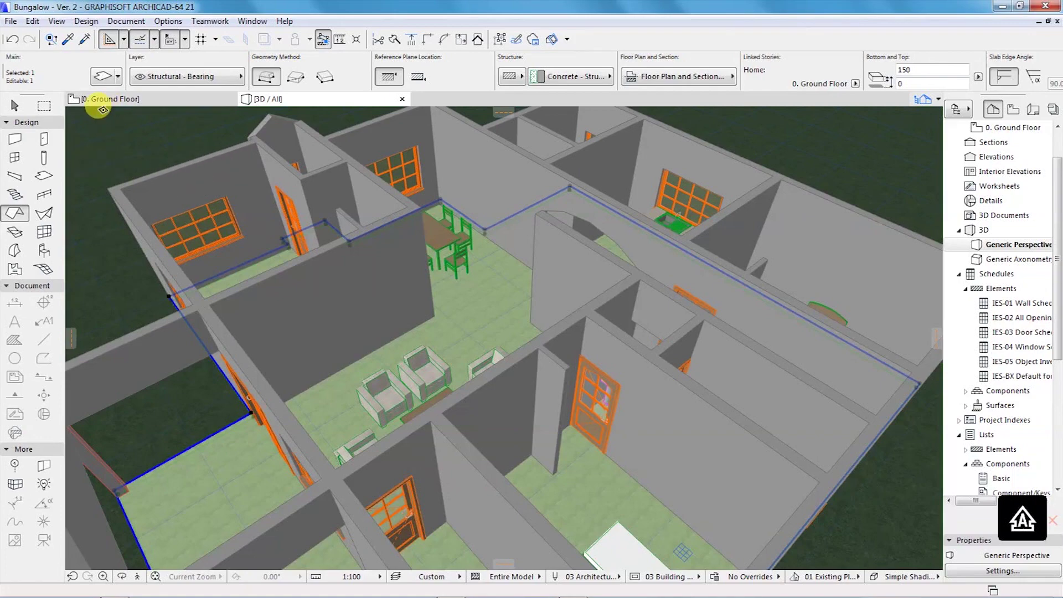
pyautogui.click(109, 81)
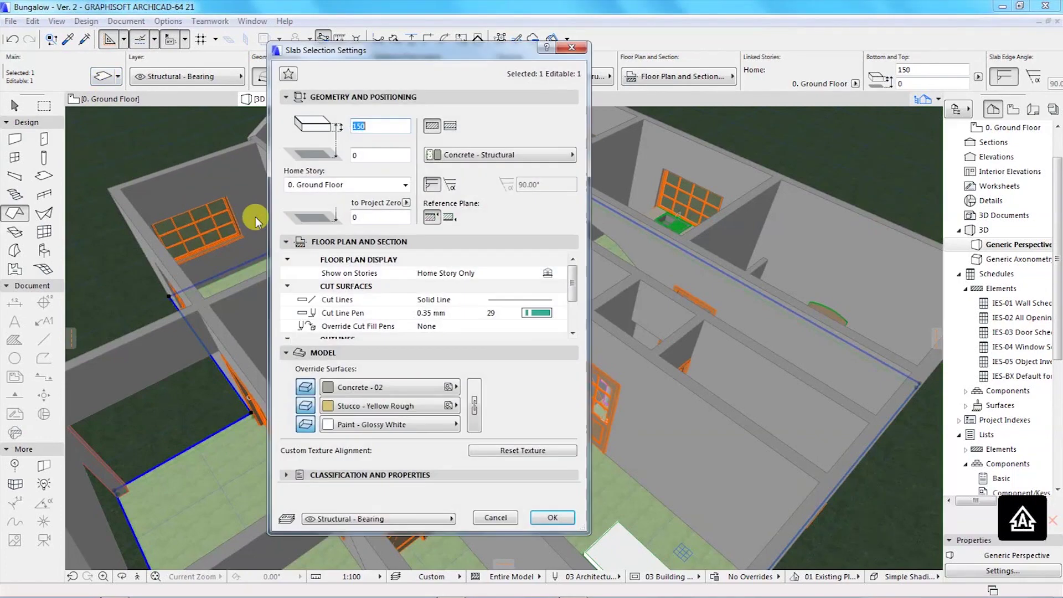
# Turn on the third surface override and set the slab's top surface to Wood - MDF.
pyautogui.click(343, 97)
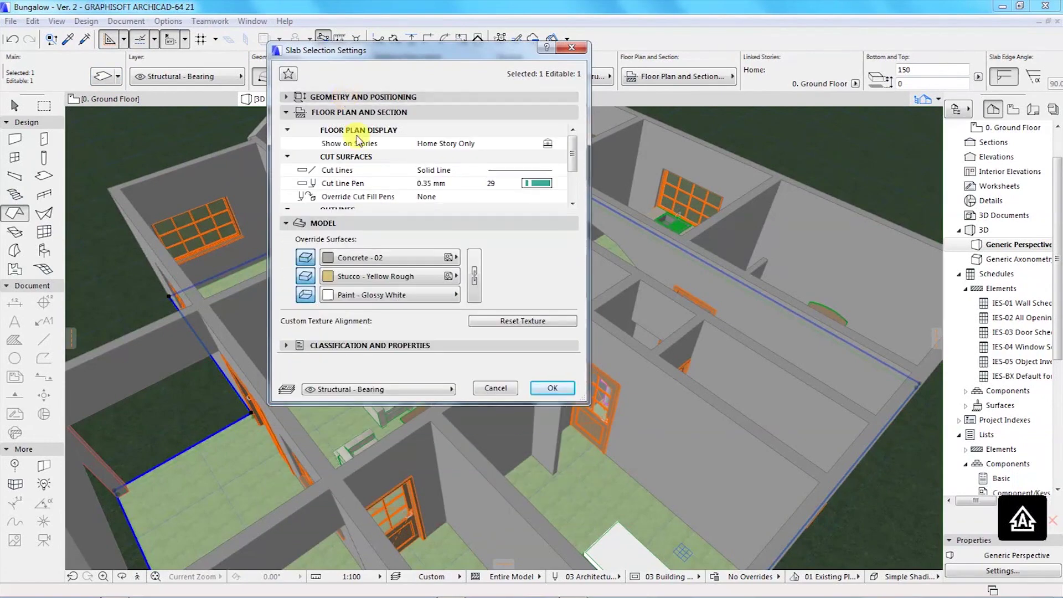
pyautogui.click(358, 113)
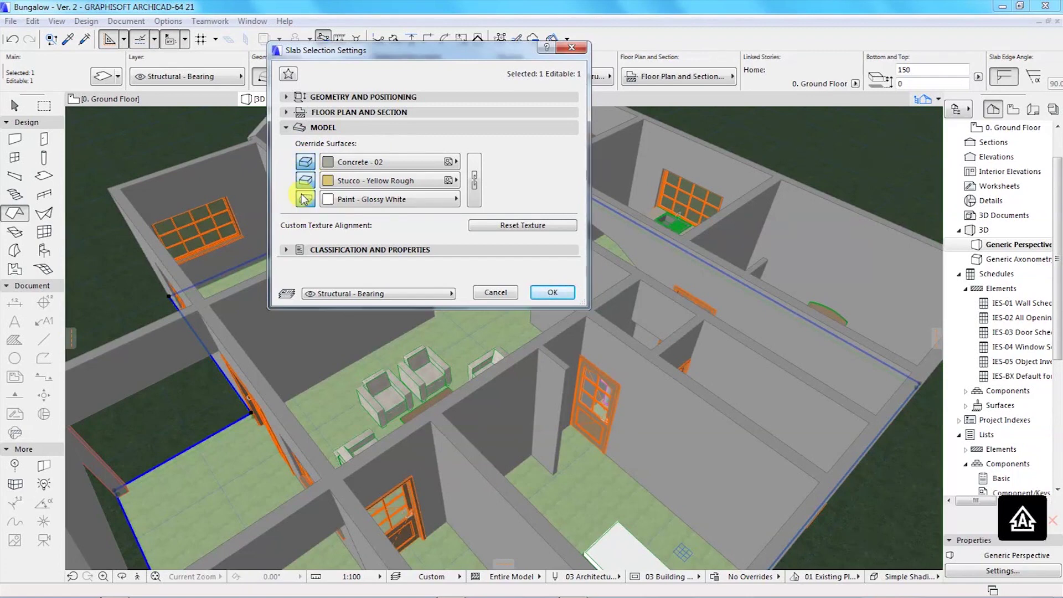
pyautogui.click(305, 199)
pyautogui.moveTo(351, 188)
pyautogui.mouseDown()
pyautogui.moveTo(347, 206)
pyautogui.moveTo(365, 204)
pyautogui.mouseUp()
pyautogui.moveTo(341, 184); pyautogui.dragTo(370, 167)
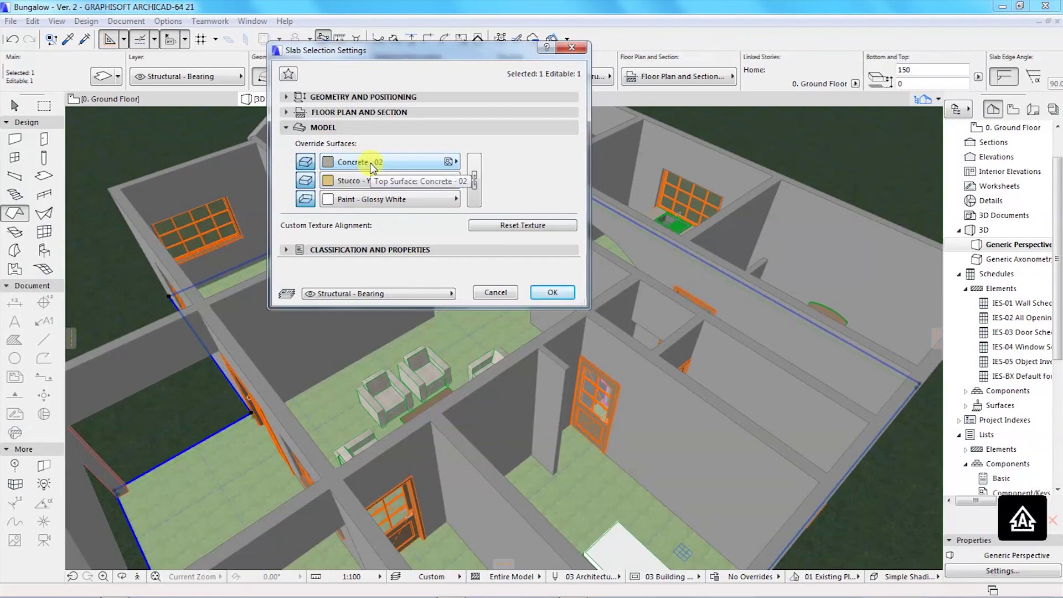
pyautogui.click(370, 168)
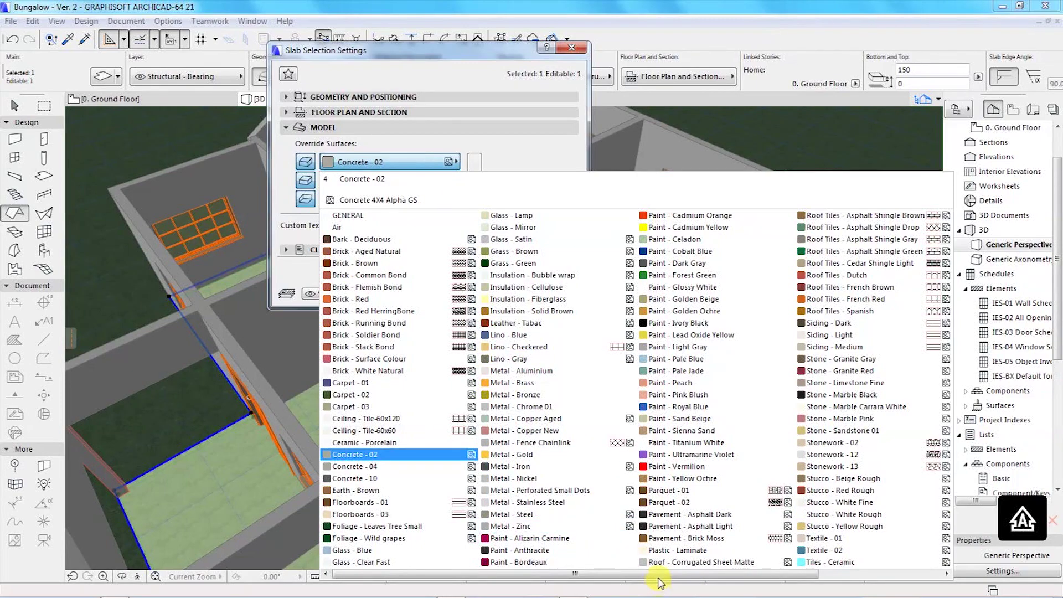
pyautogui.moveTo(659, 577); pyautogui.dragTo(780, 577)
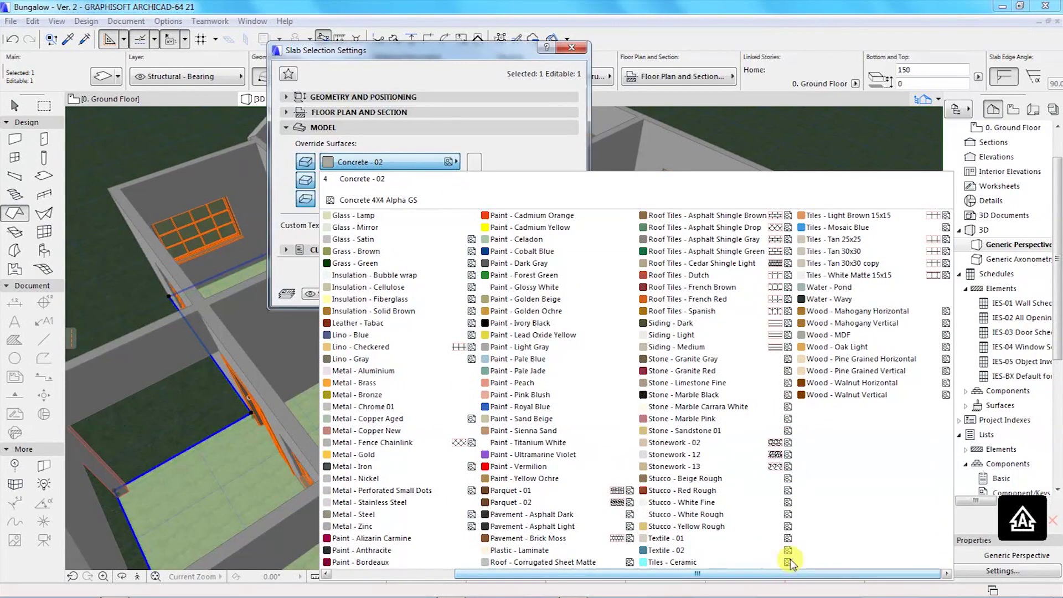
pyautogui.click(830, 335)
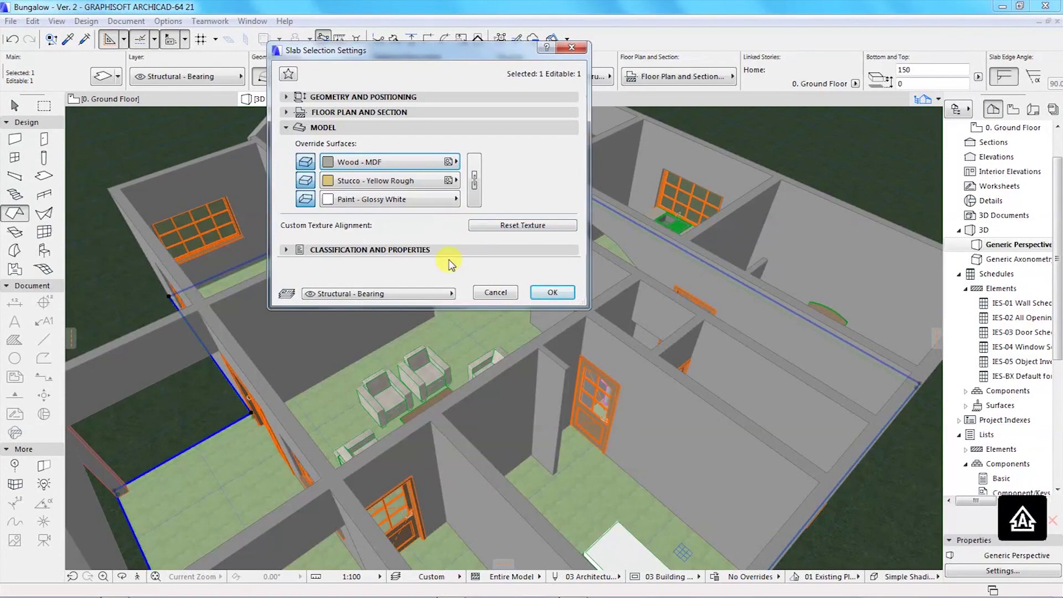
pyautogui.click(551, 292)
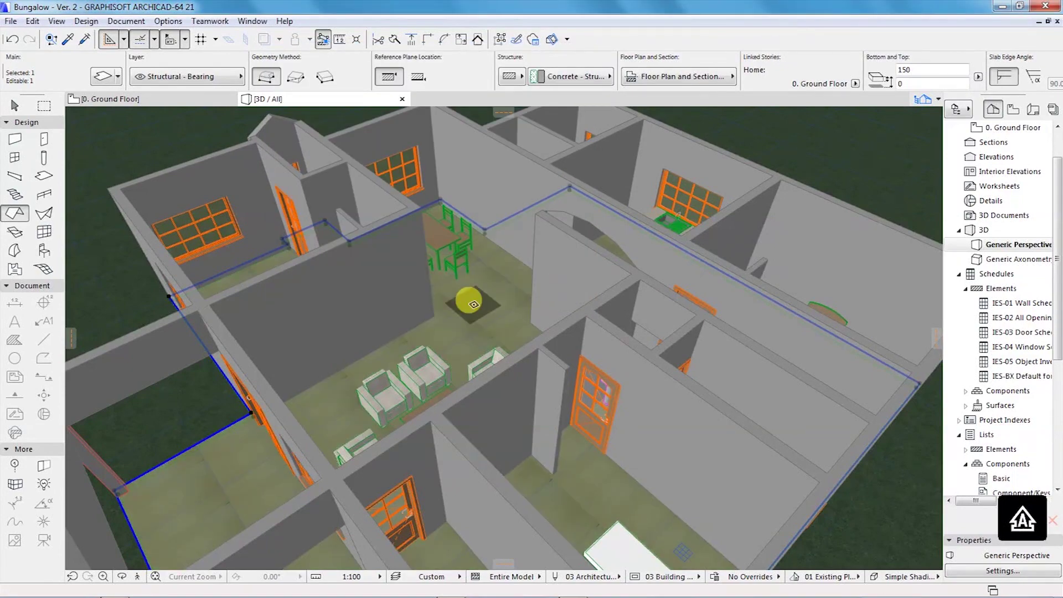
pyautogui.press('Escape')
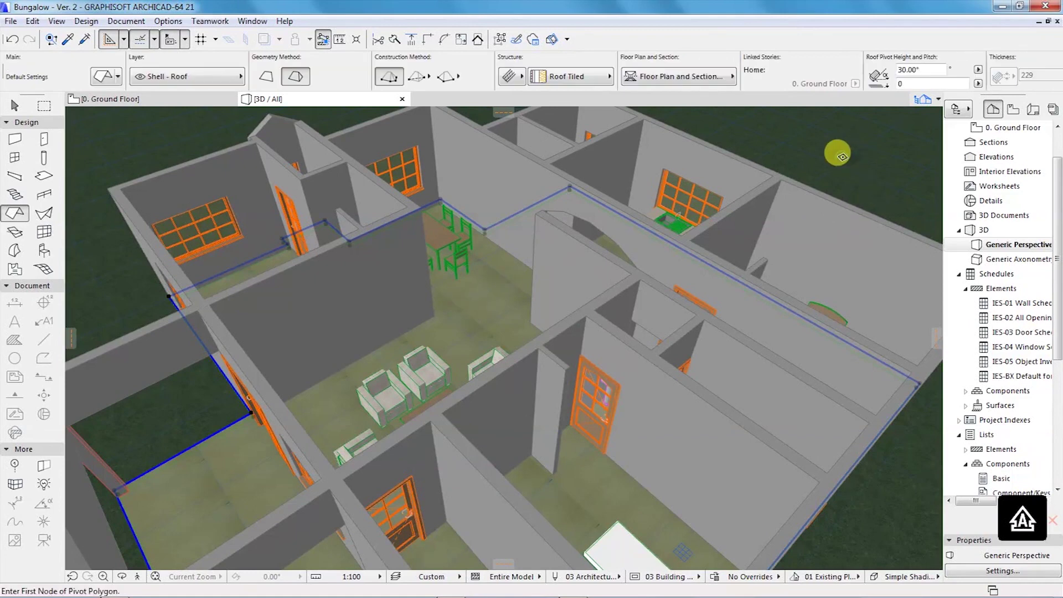
pyautogui.press('o')
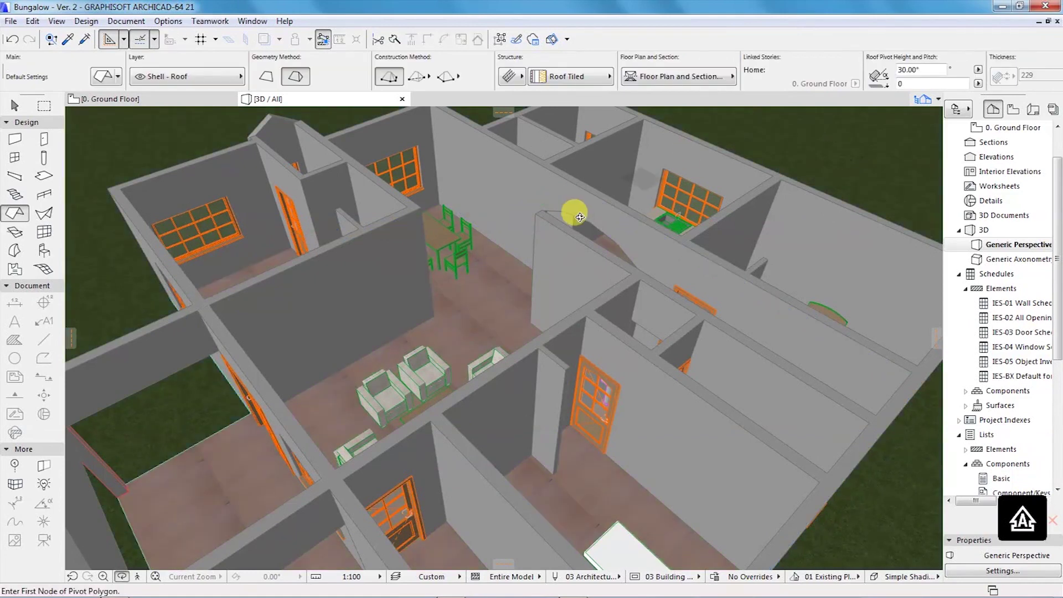
pyautogui.scroll(15, 472, 285)
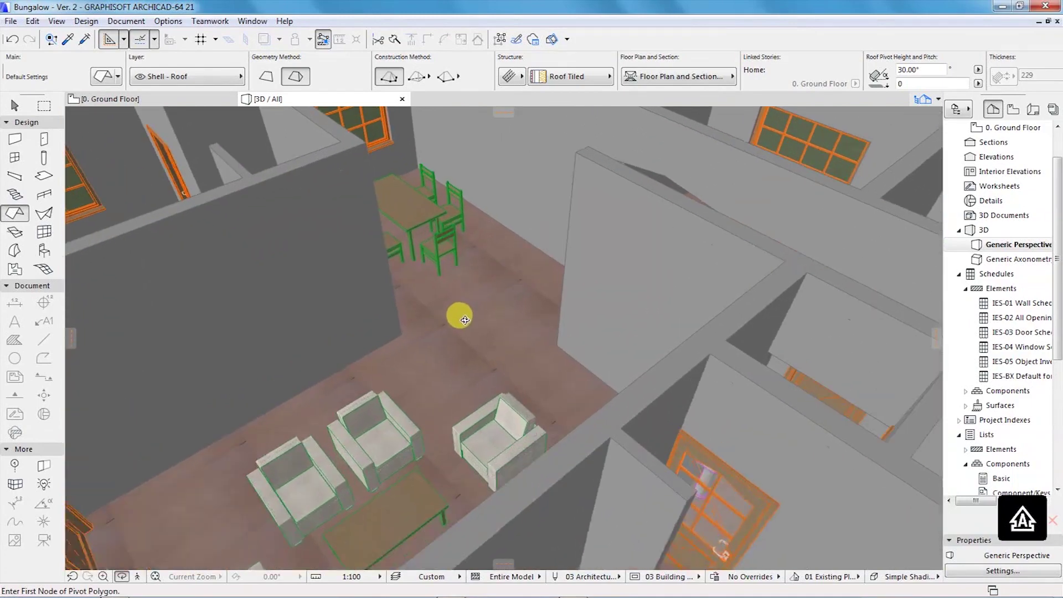
pyautogui.scroll(3, 464, 338)
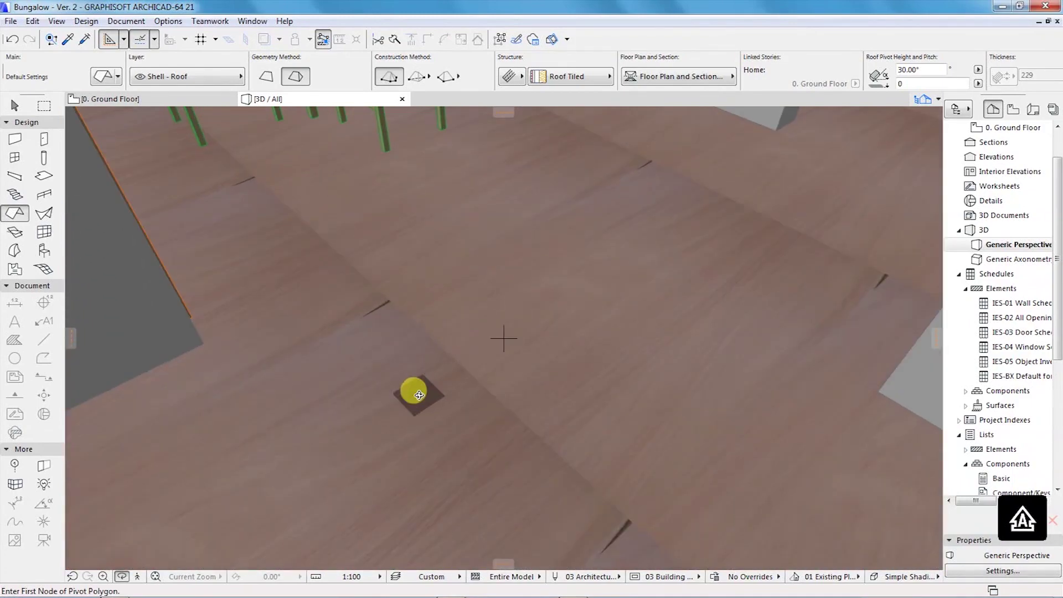
pyautogui.moveTo(410, 386); pyautogui.dragTo(432, 339)
pyautogui.moveTo(308, 422); pyautogui.dragTo(495, 395)
pyautogui.scroll(-5, 572, 375)
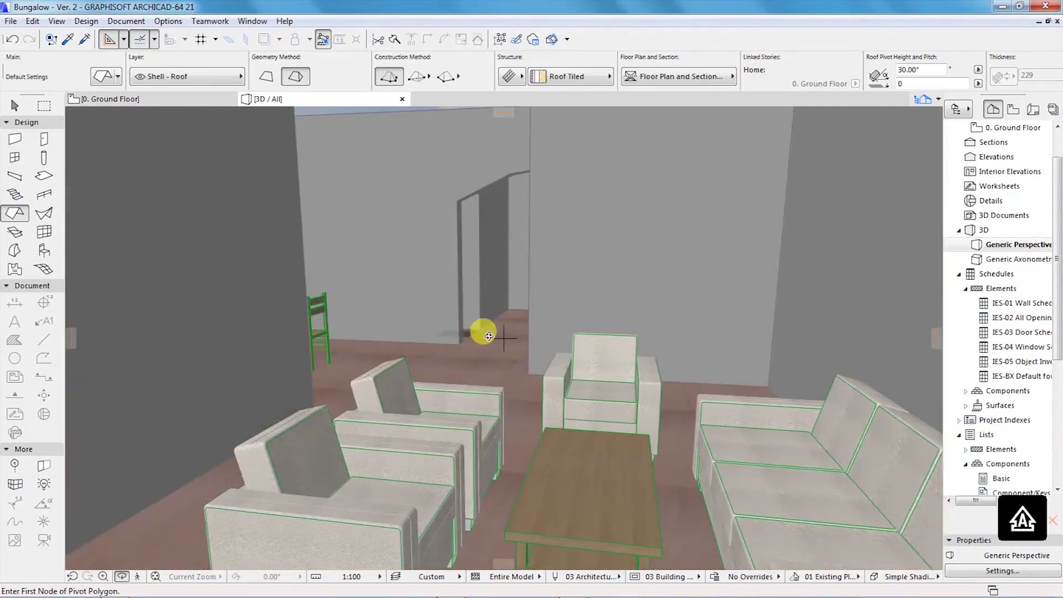
pyautogui.moveTo(481, 332); pyautogui.dragTo(462, 418)
pyautogui.scroll(-8, 487, 421)
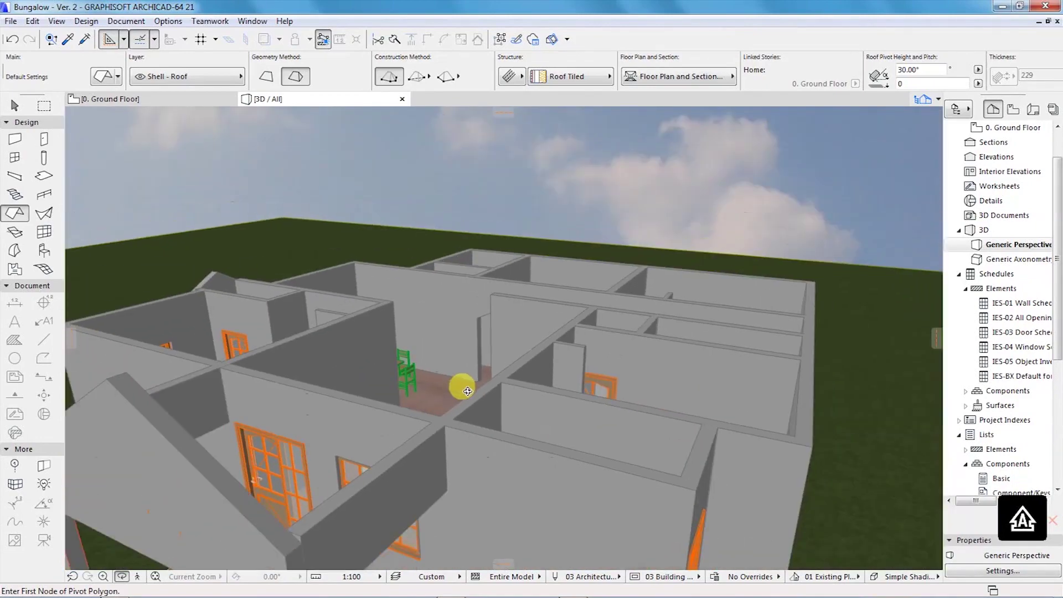
pyautogui.moveTo(458, 360); pyautogui.dragTo(466, 425)
pyautogui.scroll(5, 399, 438)
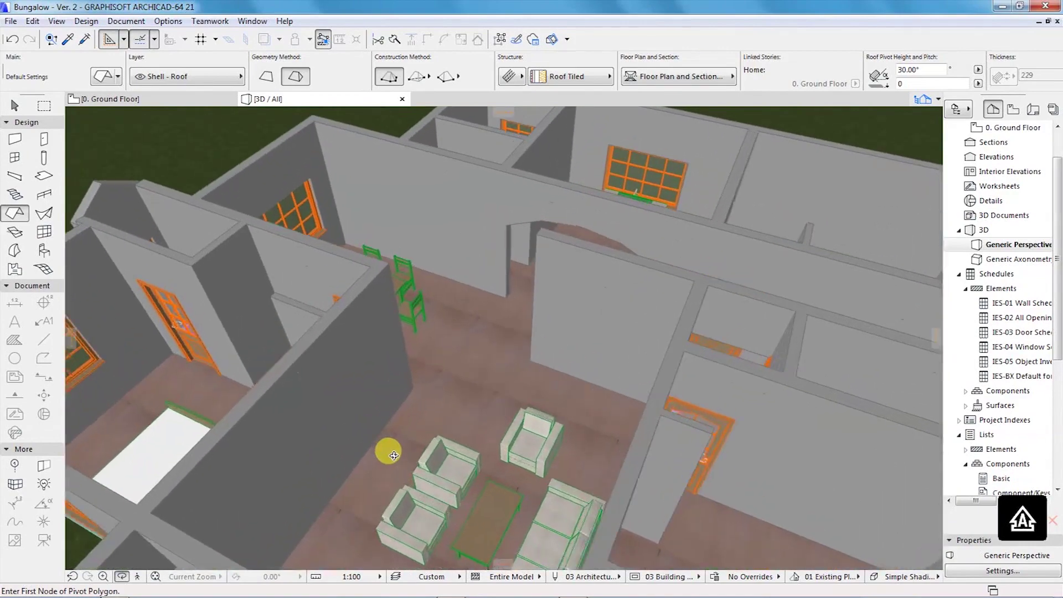
pyautogui.scroll(-6, 469, 268)
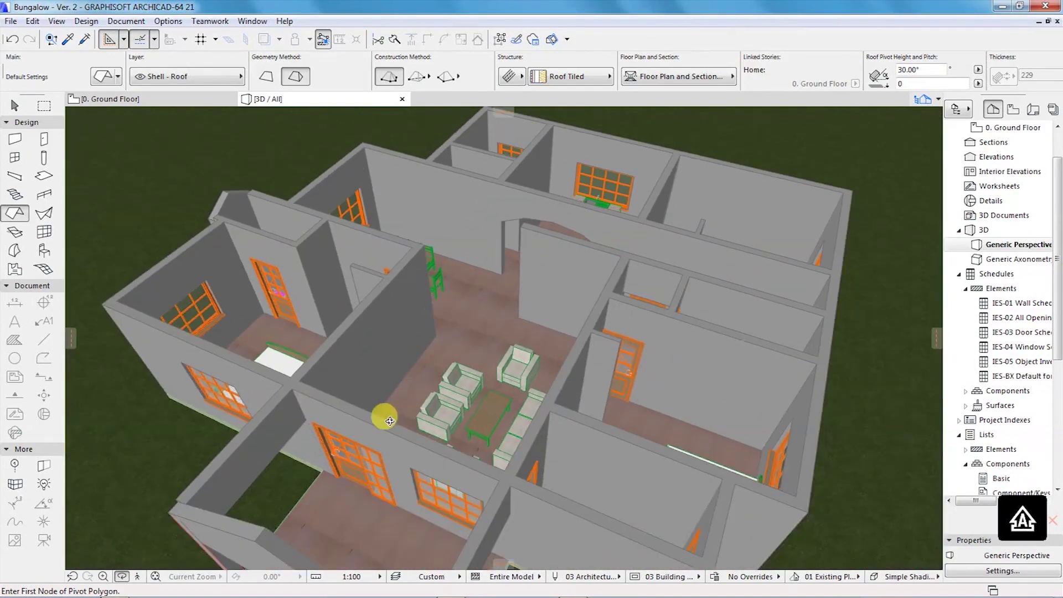
pyautogui.moveTo(388, 412); pyautogui.dragTo(539, 438)
pyautogui.scroll(6, 476, 440)
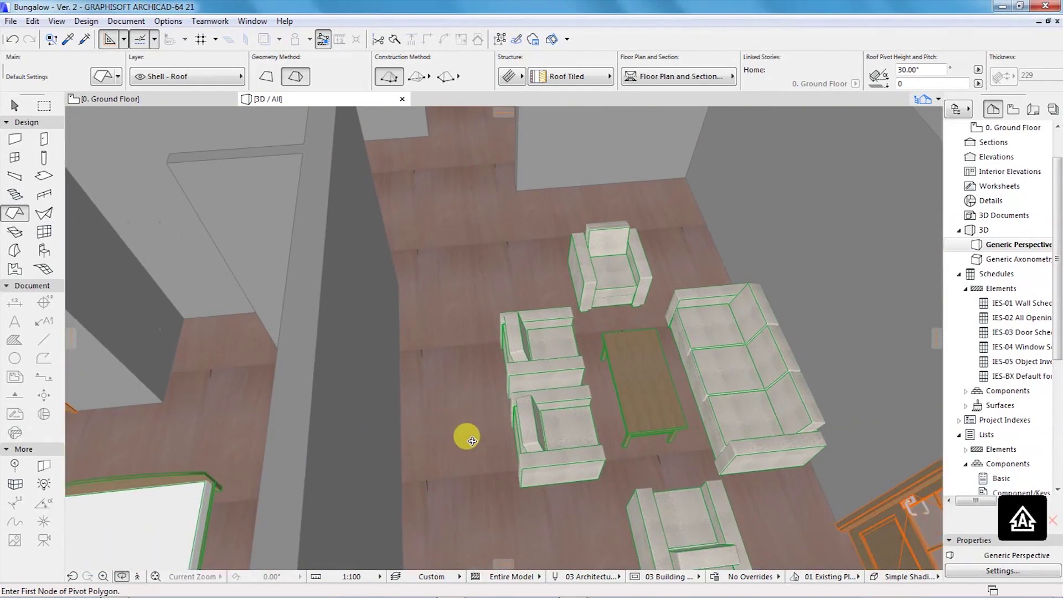
pyautogui.moveTo(438, 439); pyautogui.dragTo(423, 415)
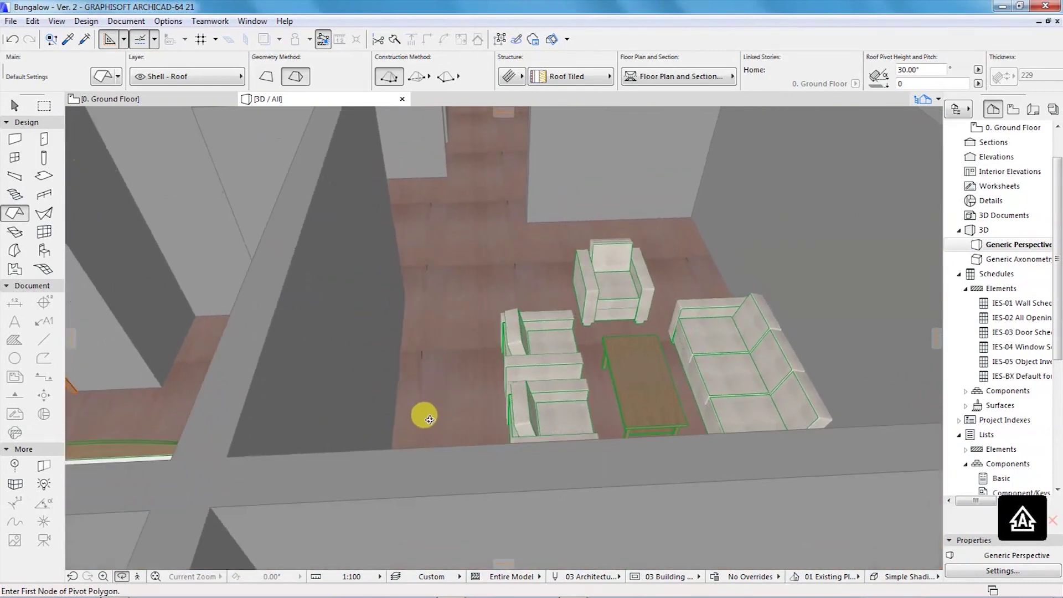
pyautogui.moveTo(719, 308); pyautogui.dragTo(427, 318)
pyautogui.moveTo(423, 415); pyautogui.dragTo(463, 337)
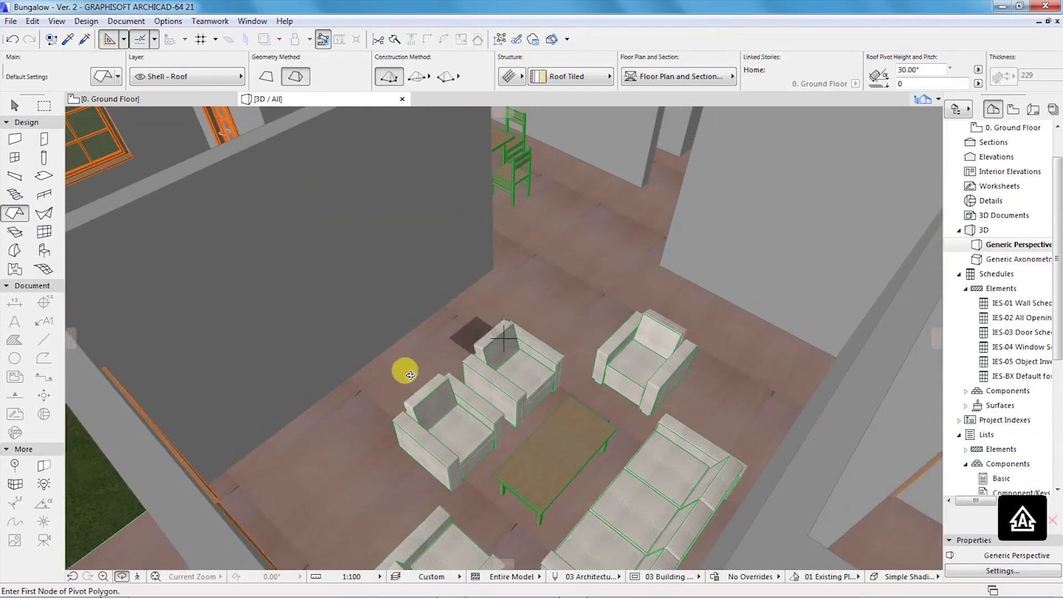
pyautogui.scroll(-5, 332, 403)
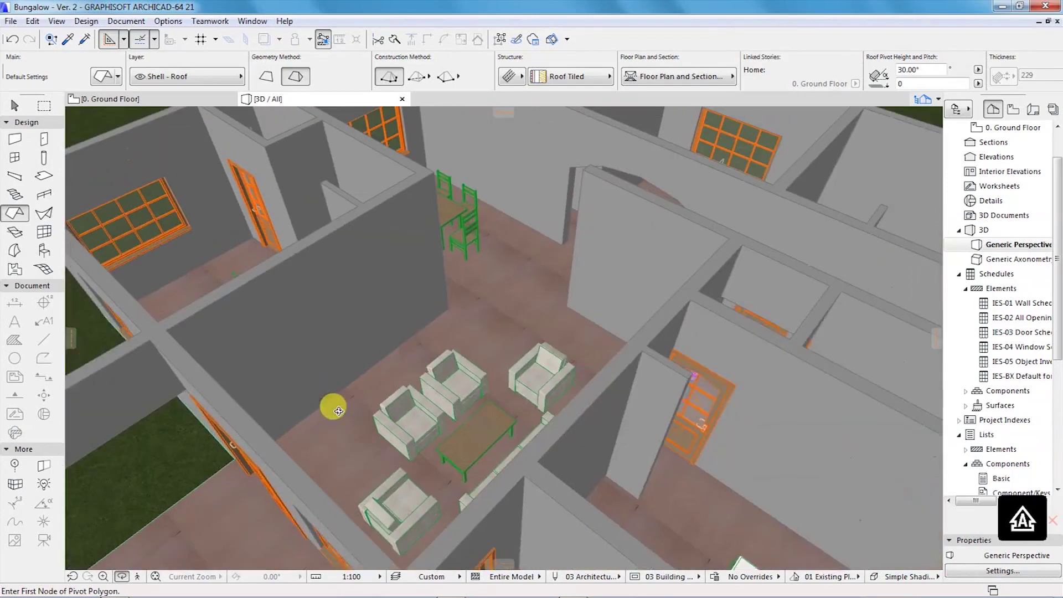
pyautogui.scroll(2, 476, 225)
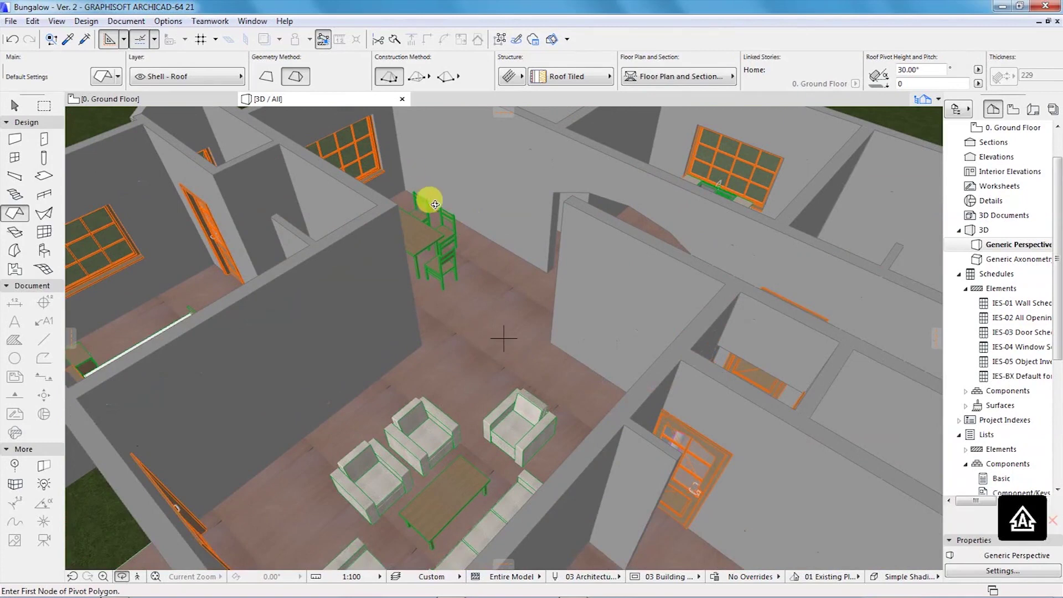
pyautogui.scroll(4, 474, 233)
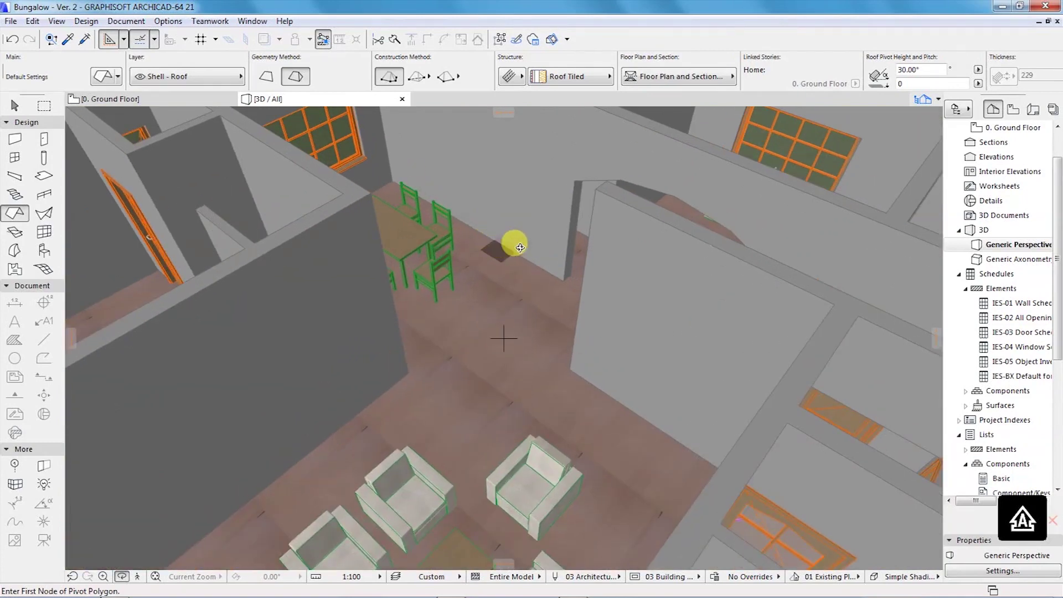
pyautogui.scroll(1, 512, 254)
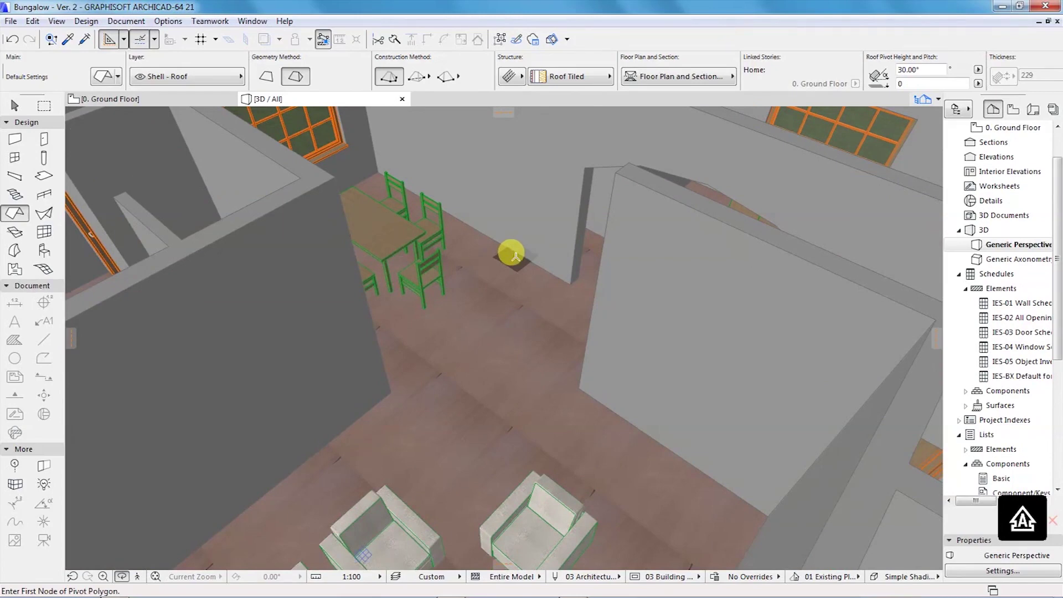
pyautogui.press('o')
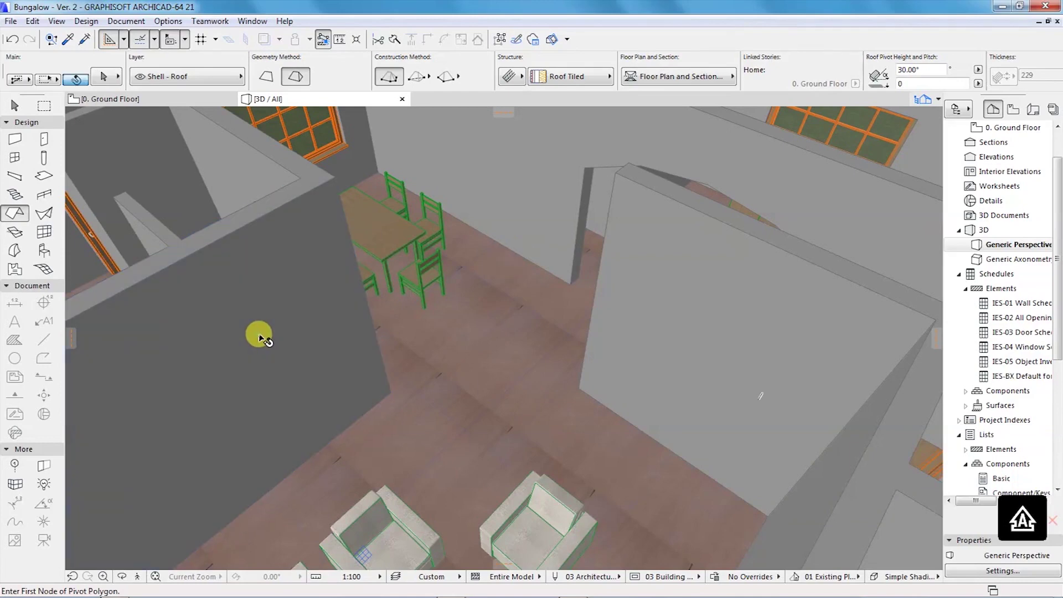
# Select the interior wall beside the dining area and enable overrides on all three surfaces.
pyautogui.keyDown('shift'); pyautogui.click(261, 332); pyautogui.keyUp('shift')
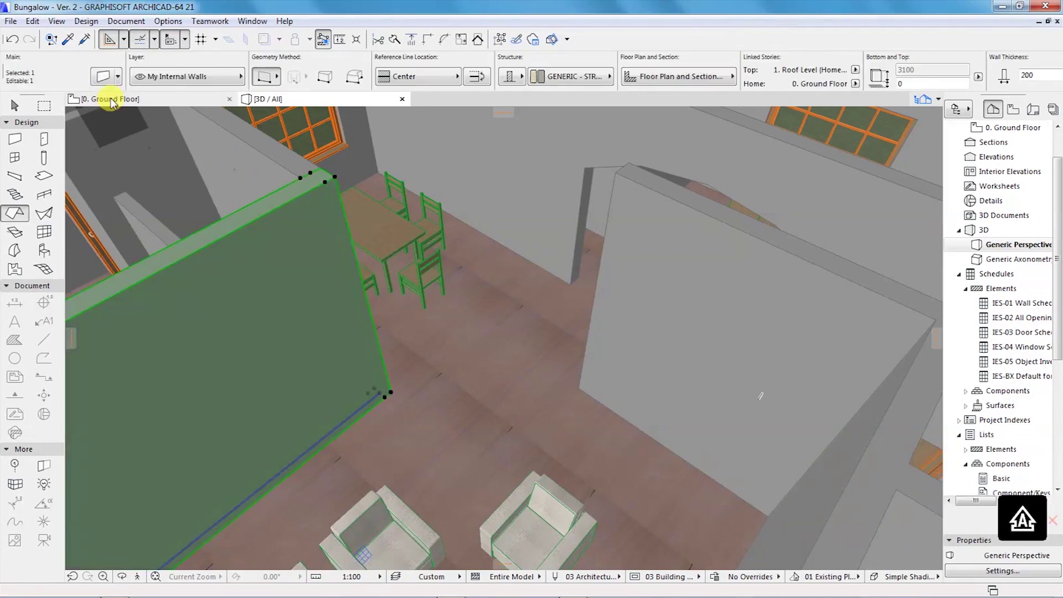
pyautogui.click(103, 77)
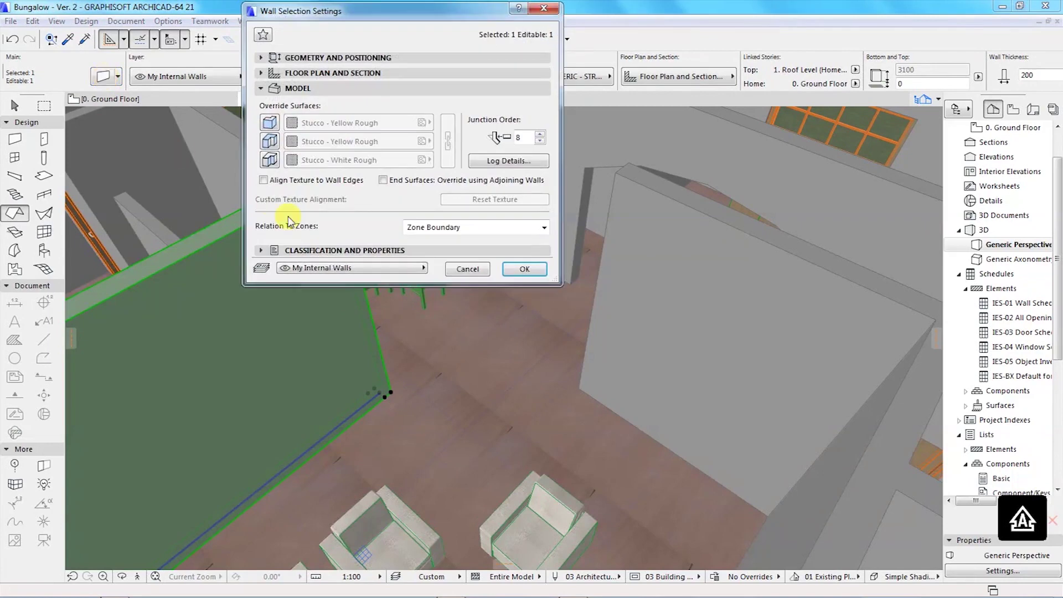
pyautogui.click(303, 90)
pyautogui.click(308, 91)
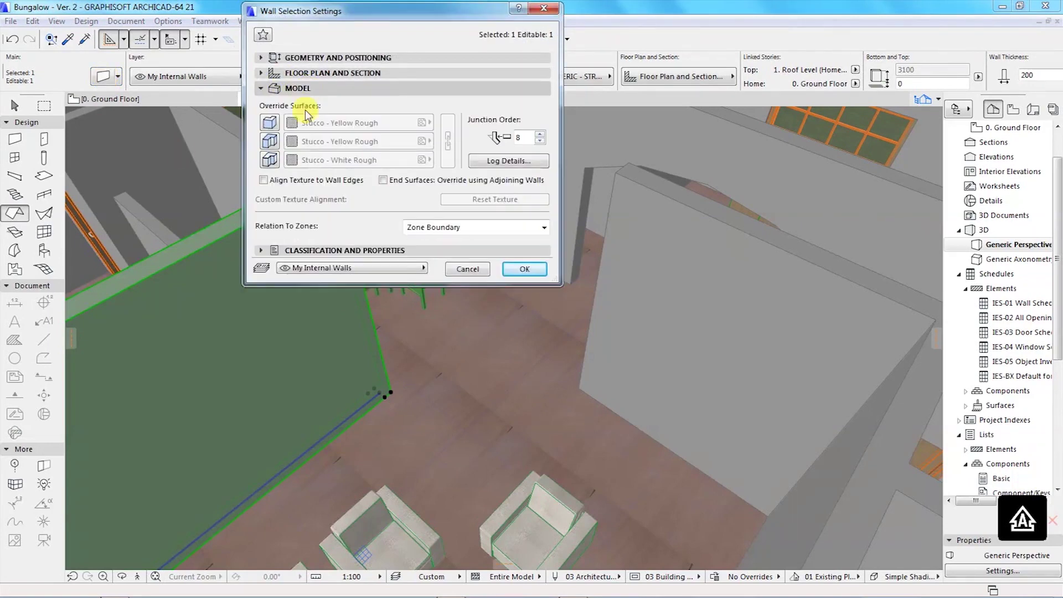
pyautogui.click(270, 123)
pyautogui.click(269, 141)
pyautogui.click(270, 159)
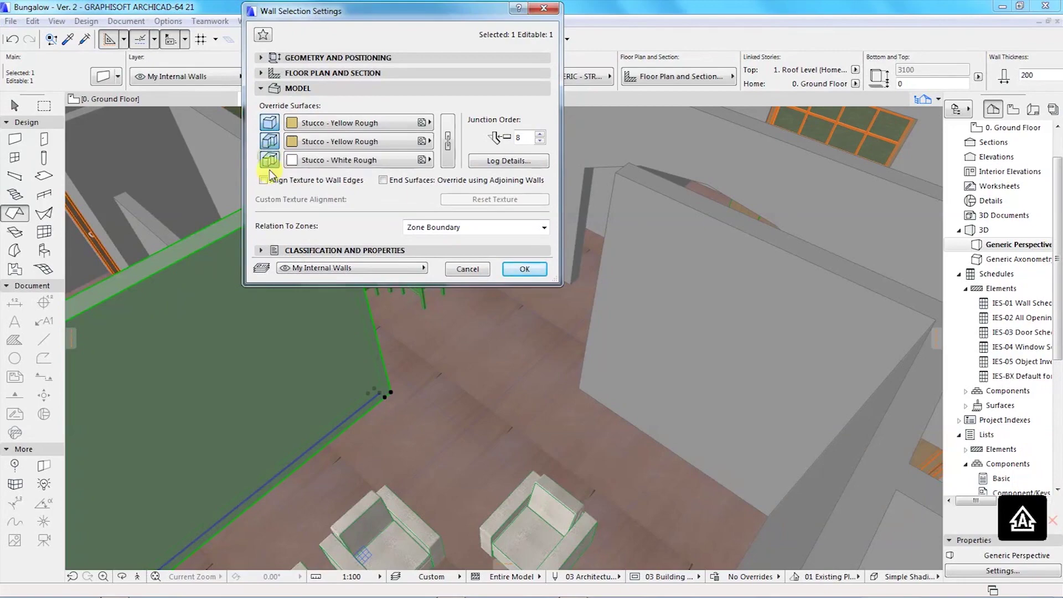
# Assign Wood - MDF to the first side and link all three wall surfaces to it.
pyautogui.click(339, 123)
pyautogui.scroll(-1, 664, 460)
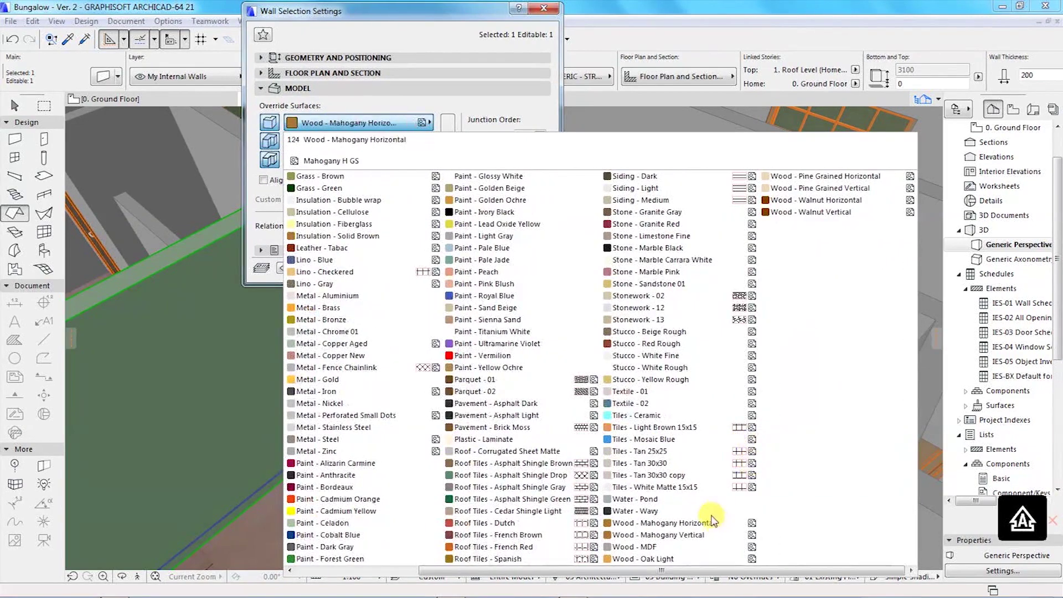
pyautogui.click(650, 546)
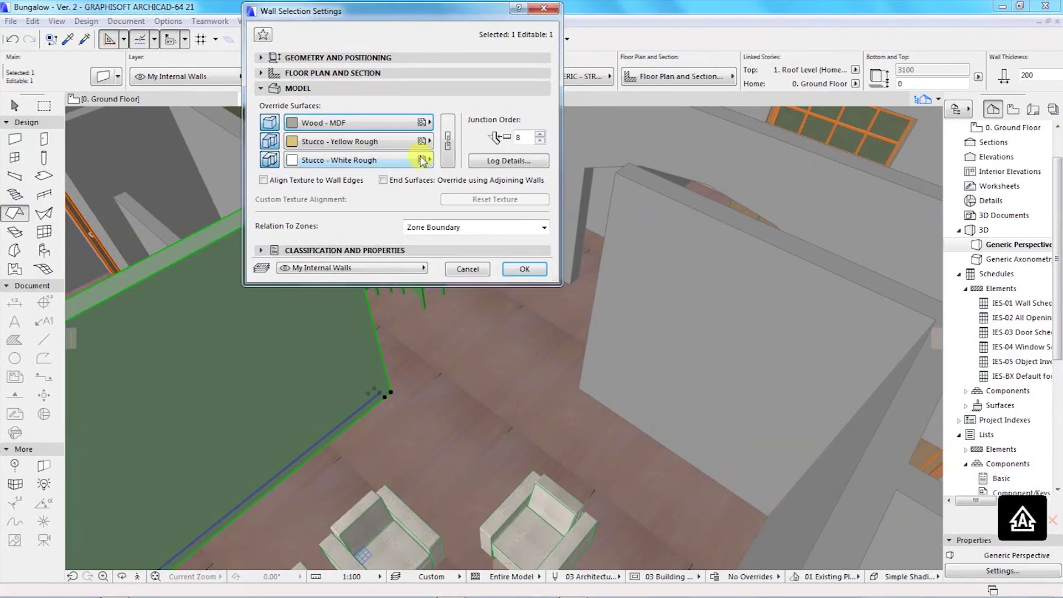
pyautogui.click(449, 141)
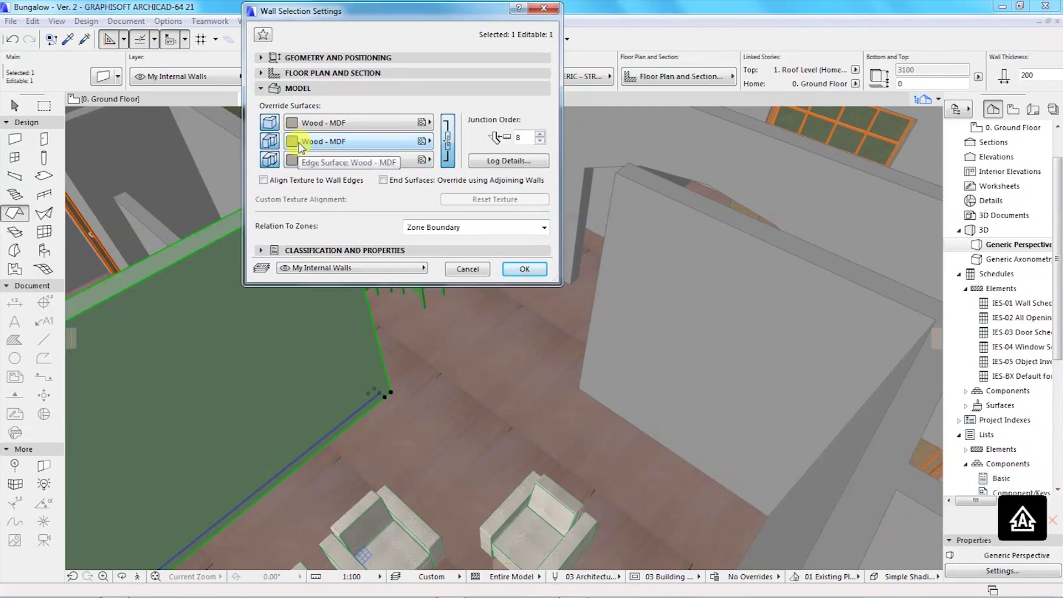
pyautogui.click(524, 268)
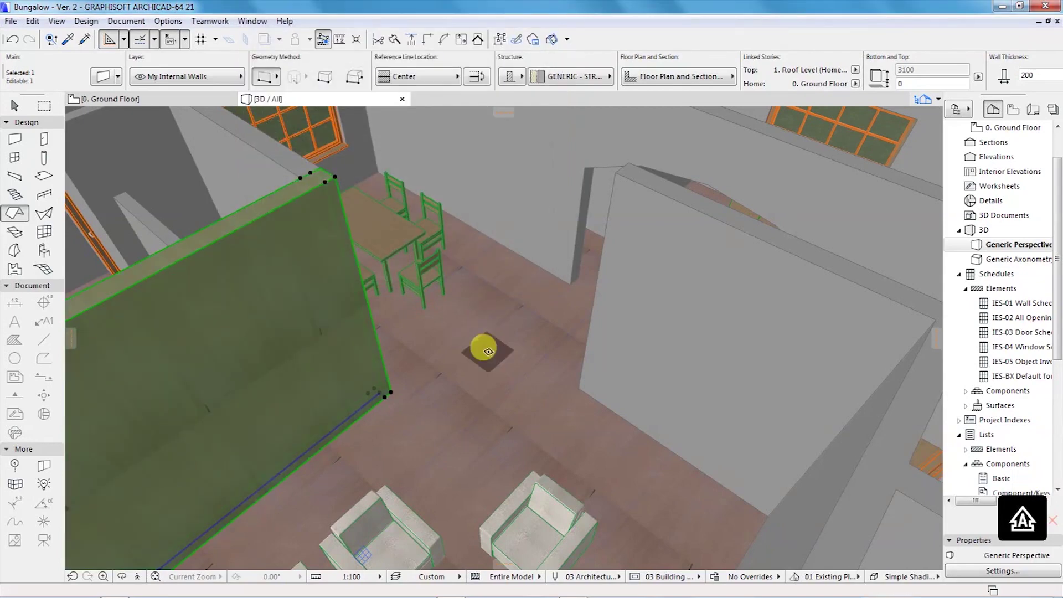
pyautogui.press('Escape')
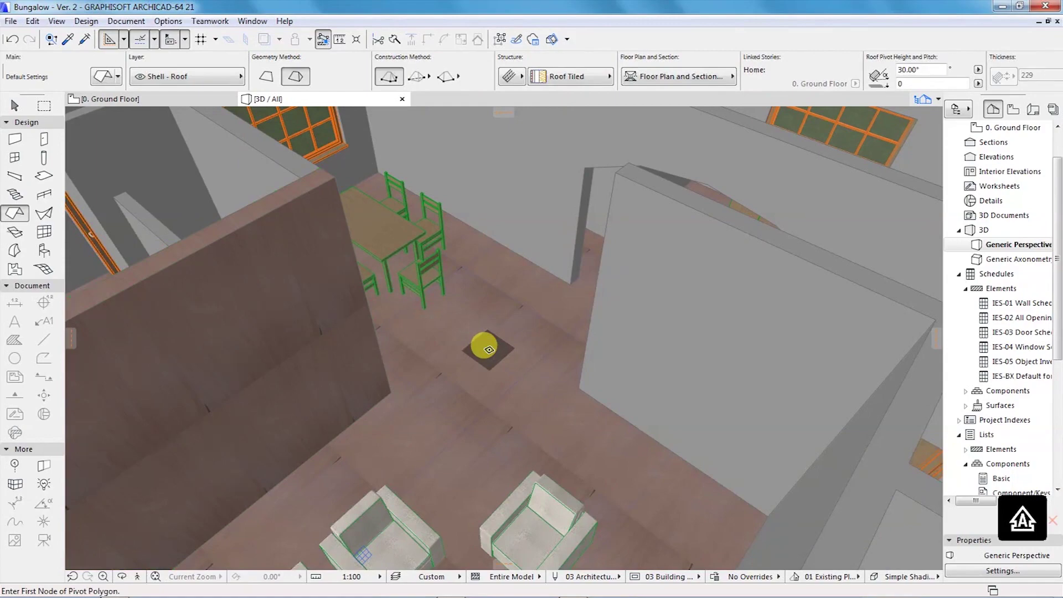
pyautogui.press('o')
pyautogui.moveTo(576, 320); pyautogui.dragTo(526, 337)
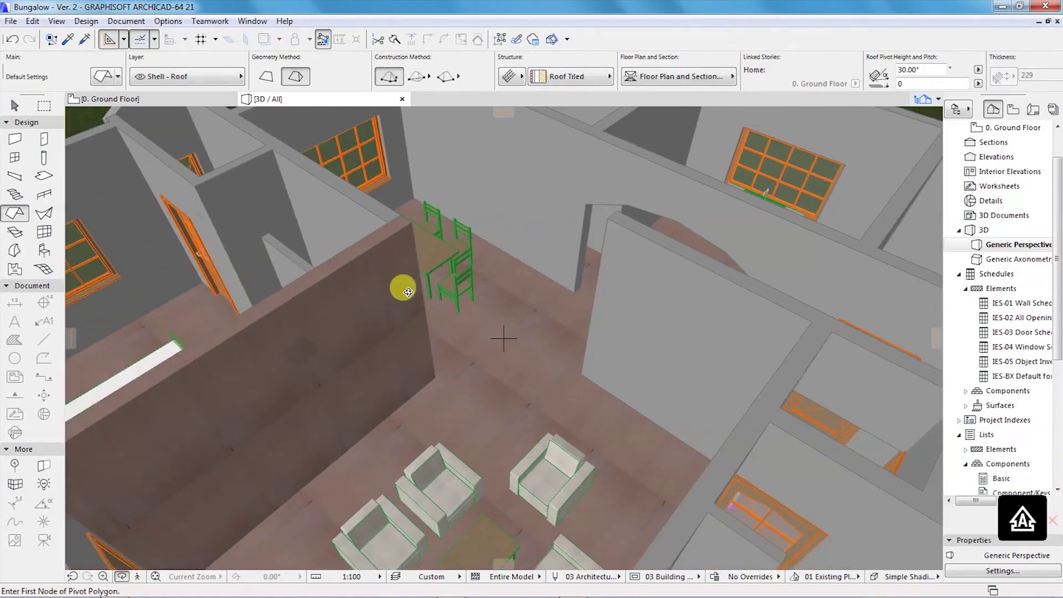
pyautogui.moveTo(408, 291); pyautogui.dragTo(497, 255)
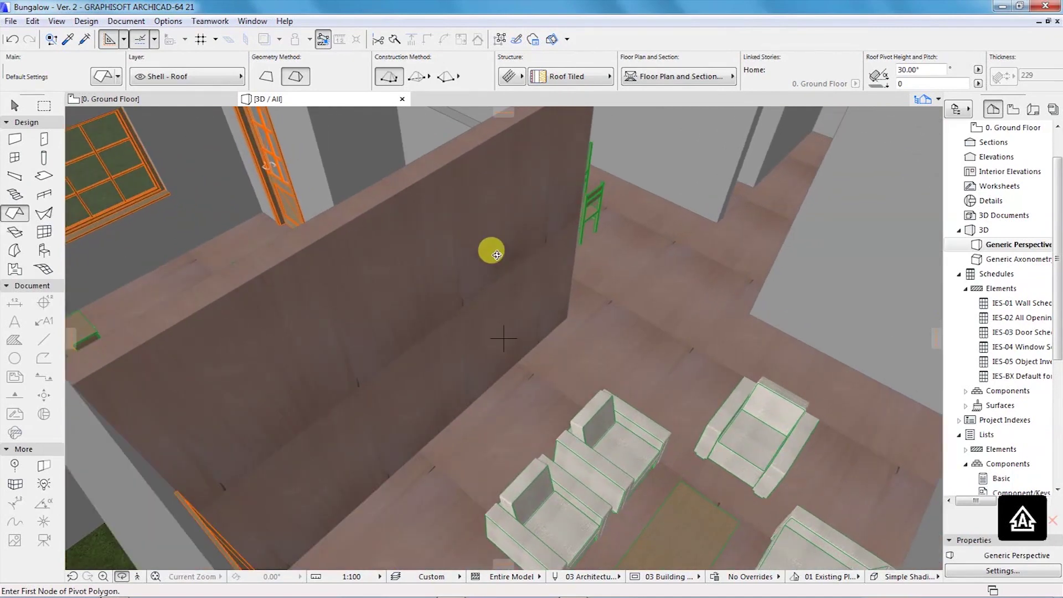
pyautogui.scroll(-4, 204, 335)
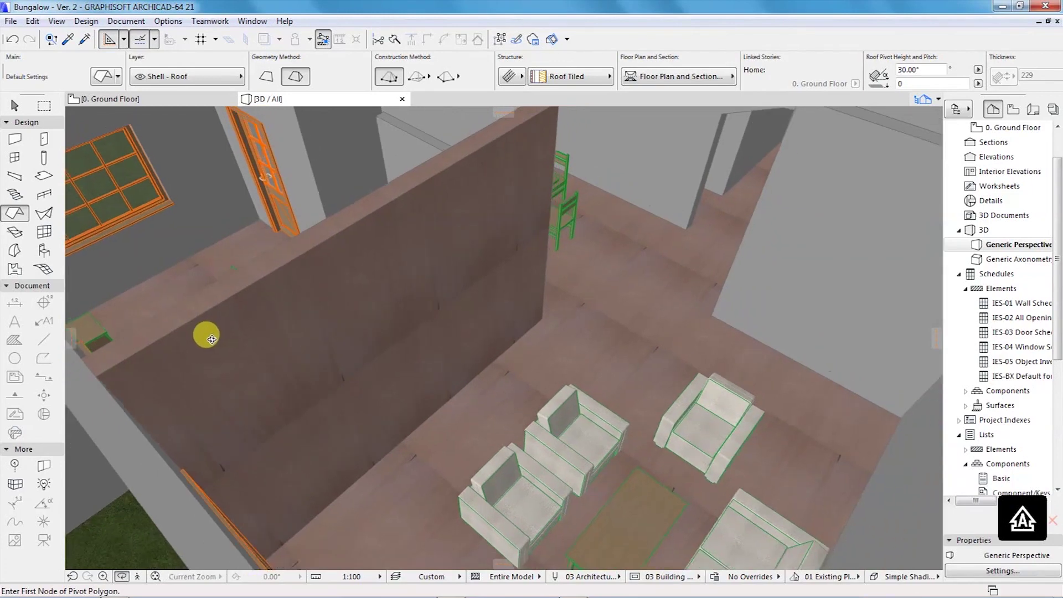